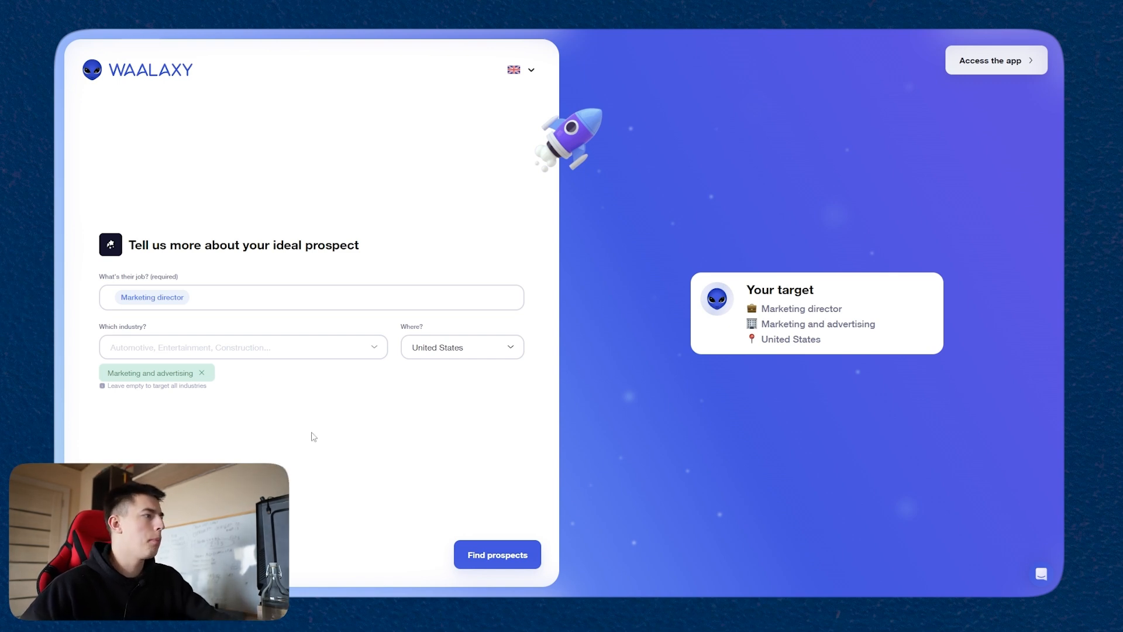
Step: Find prospects for the defined target and continue with the profiles found, keeping Contacting prospects as the main goal
click(485, 563)
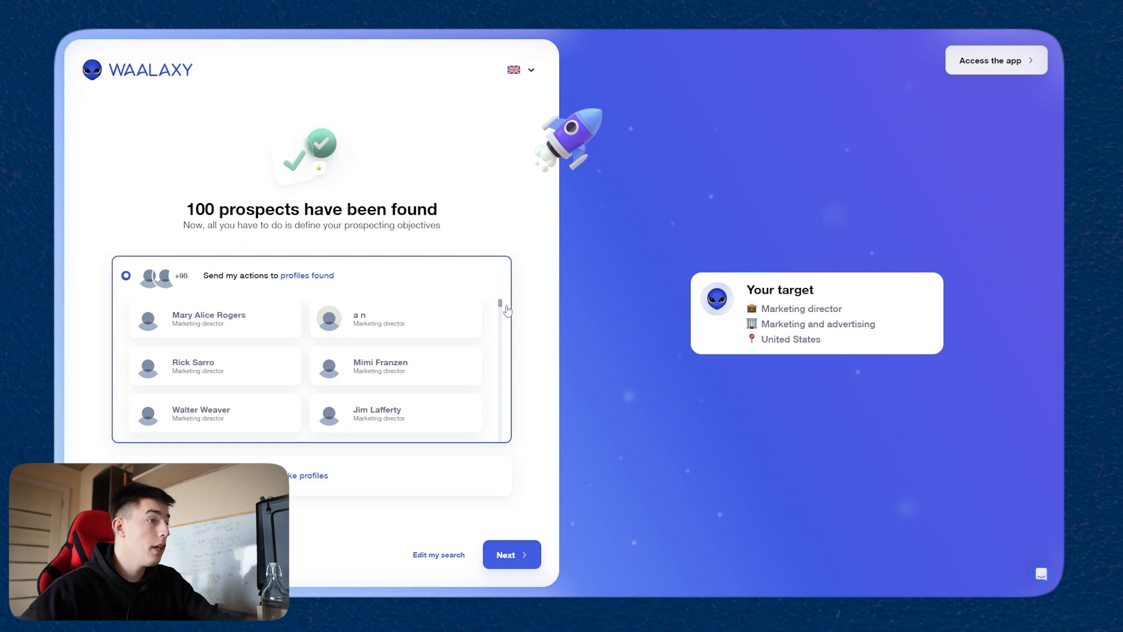
mouse_move(499, 303)
mouse_down()
mouse_move(500, 378)
mouse_move(501, 285)
mouse_up()
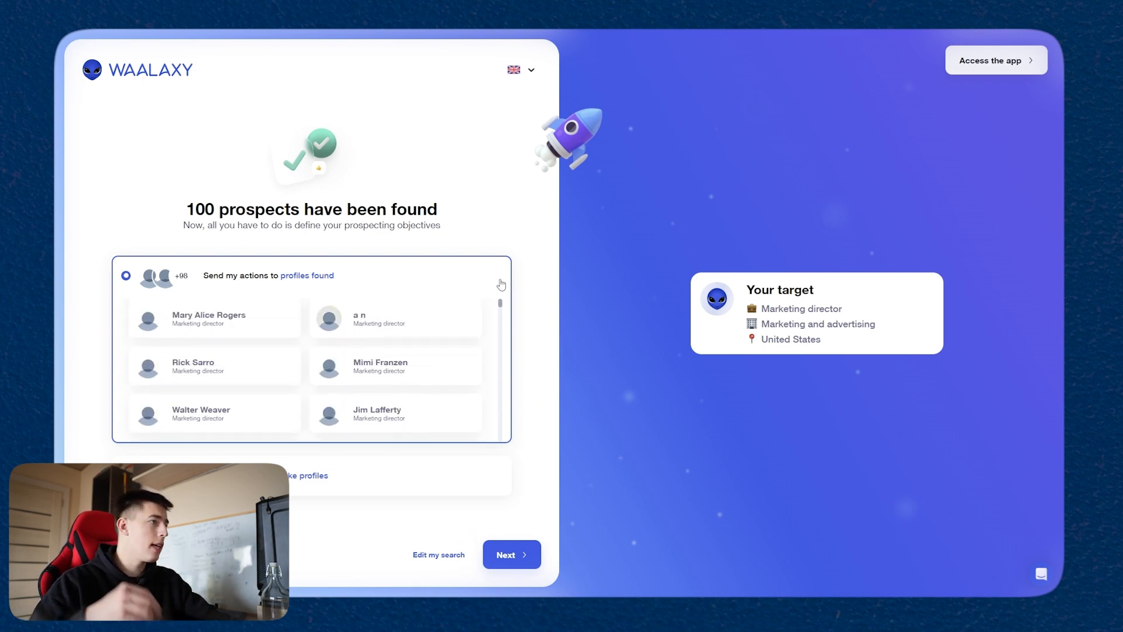
scroll(305, 346, down, 10)
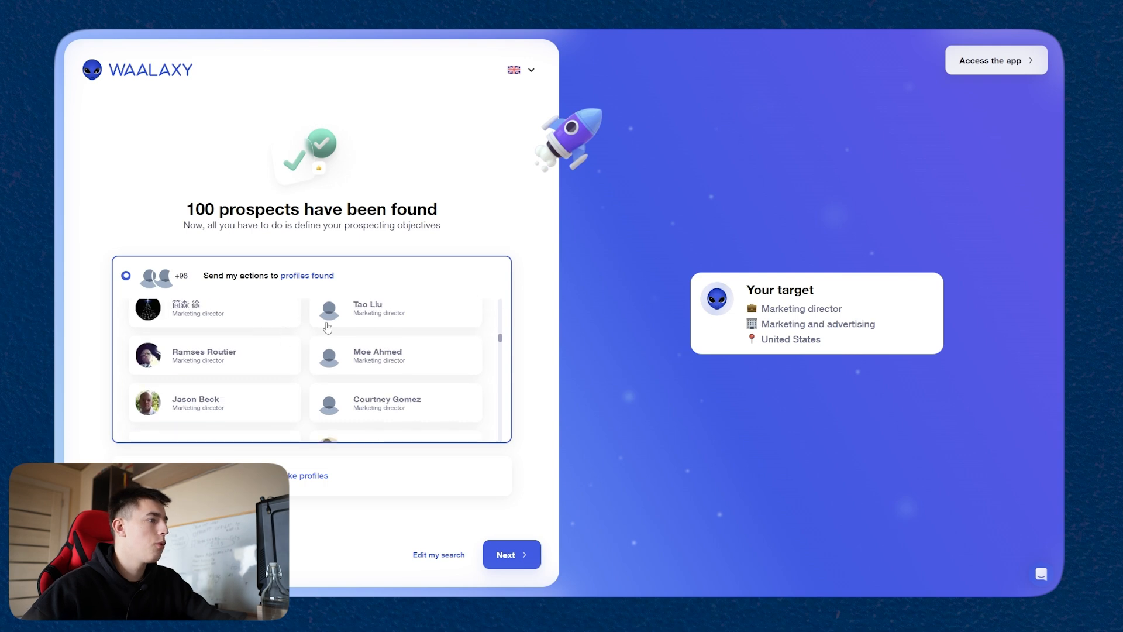
click(522, 566)
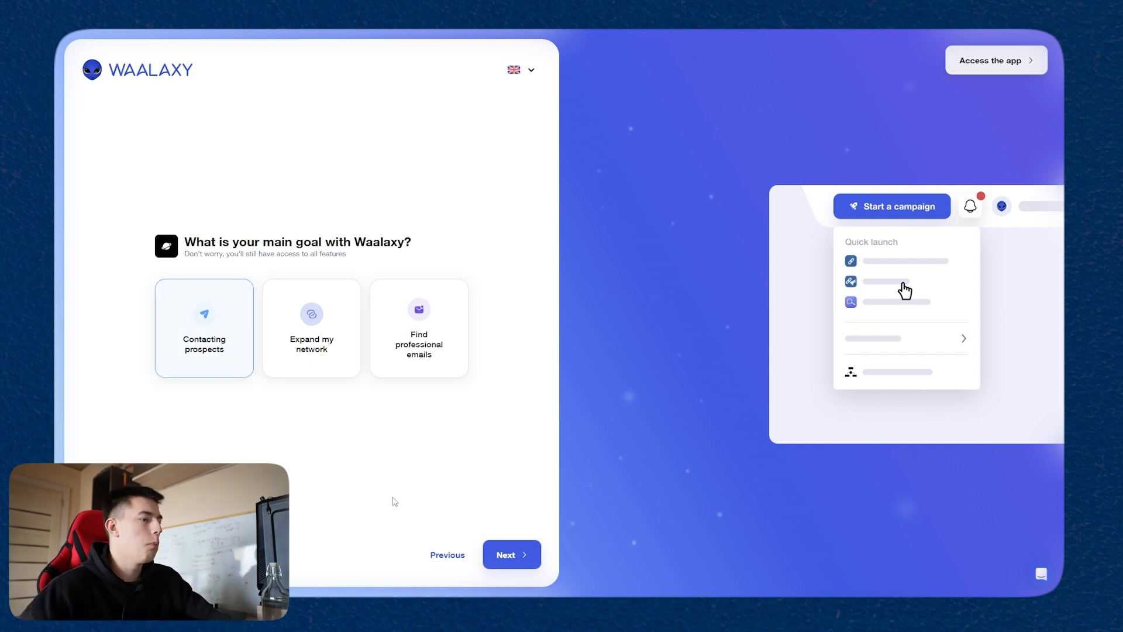
click(521, 556)
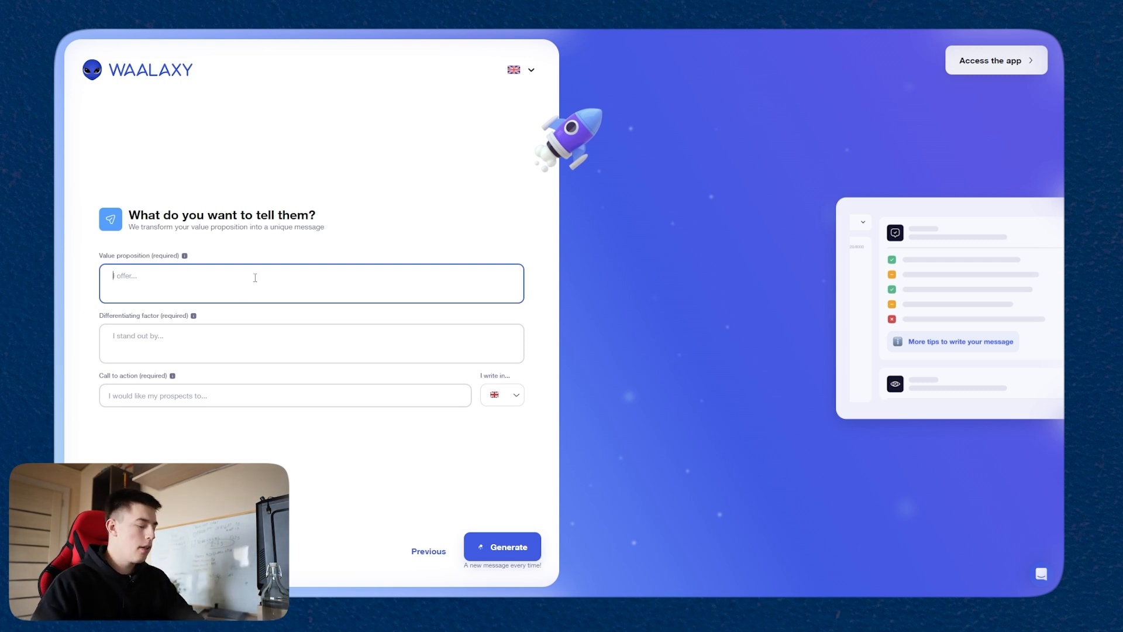
Step: Enter the value proposition "I offer content creation on demand, creating short-form content based on your company's information, whenever you need it."
text(I offer content)
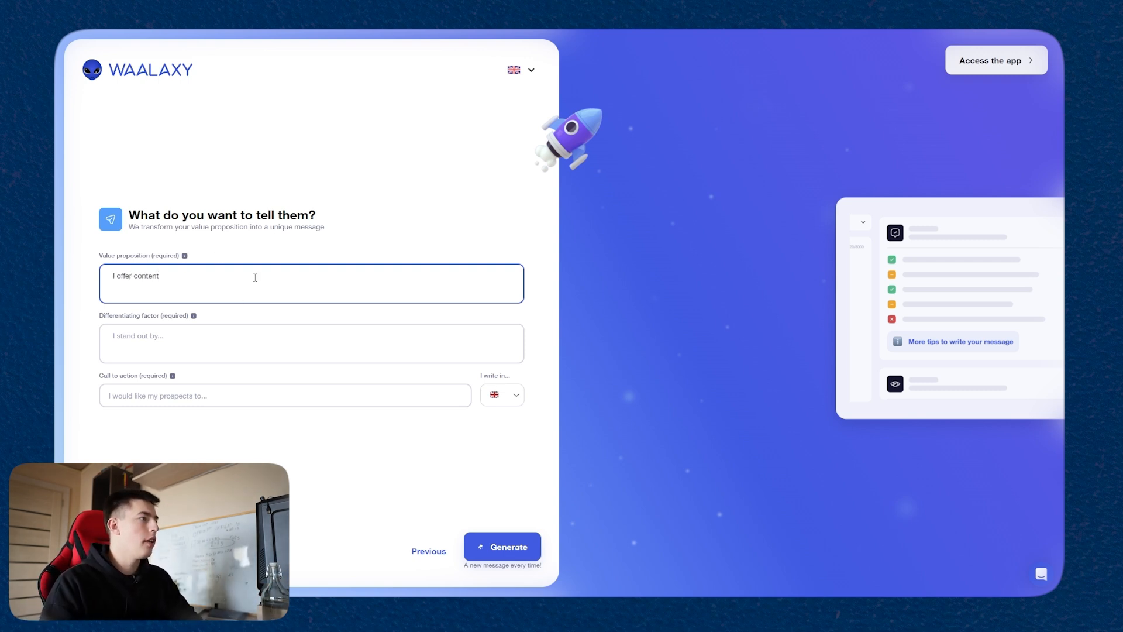
text( creation on demand, creati)
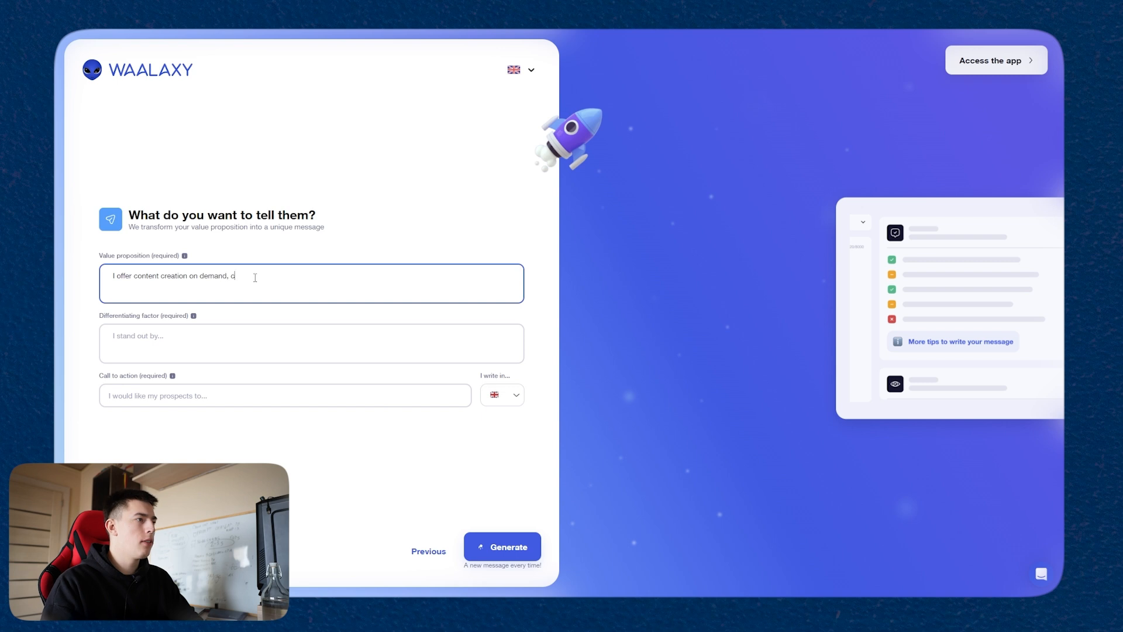
text(ng short-form content based on your company's information, whenever you need it.)
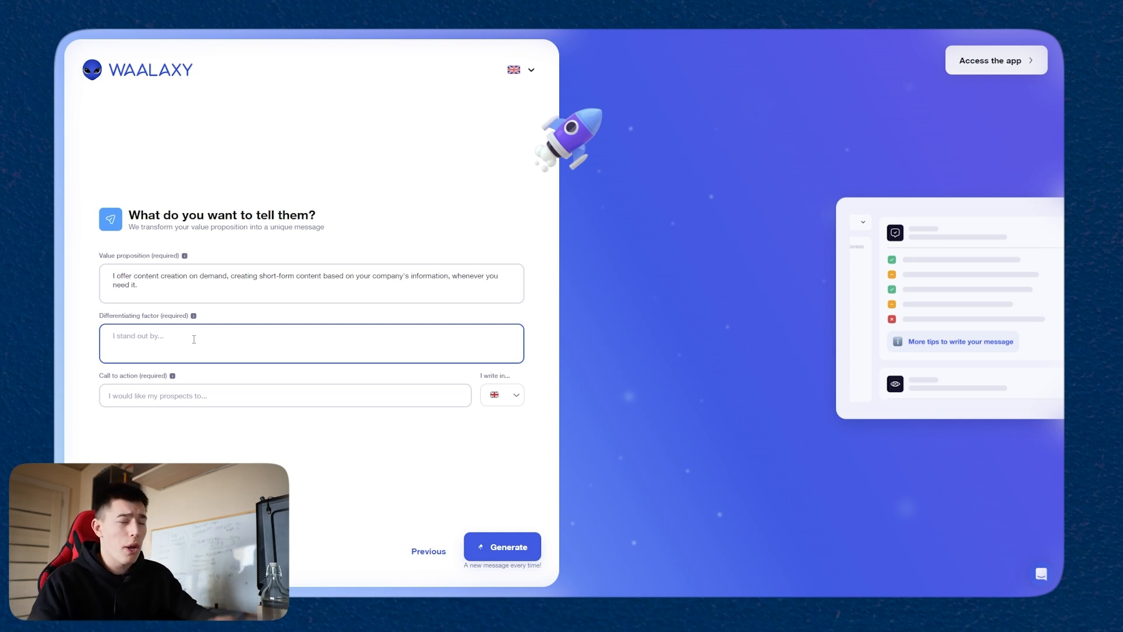
Step: Fill in the differentiating factor as "more affordable, faster, no commitment, better results"
text(more affordable, faster, no commit)
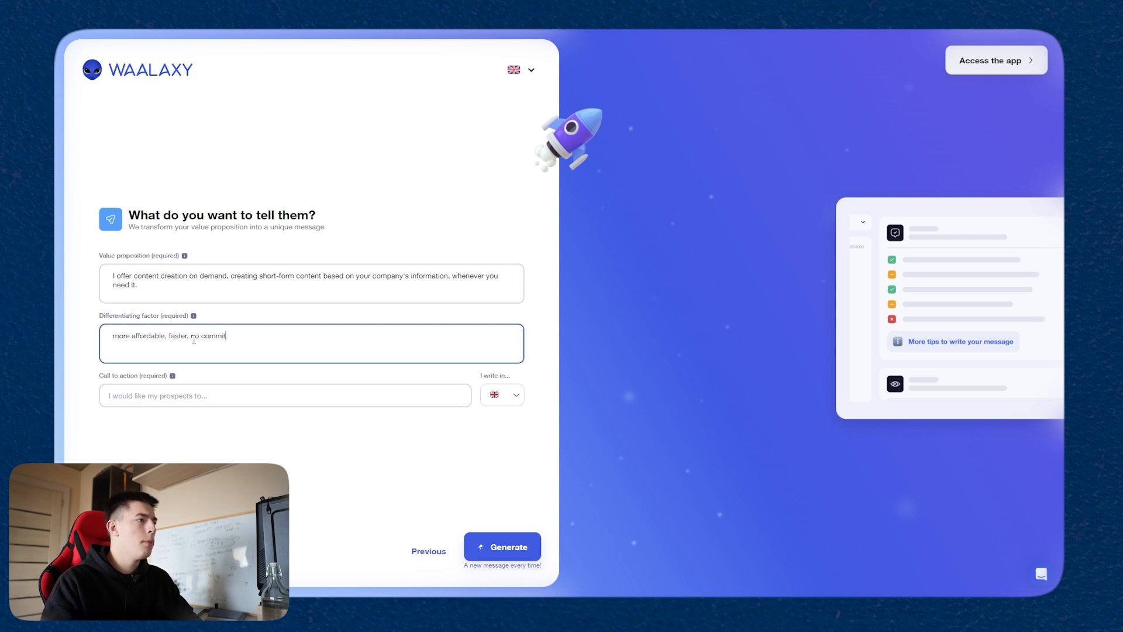
text(ment, better results)
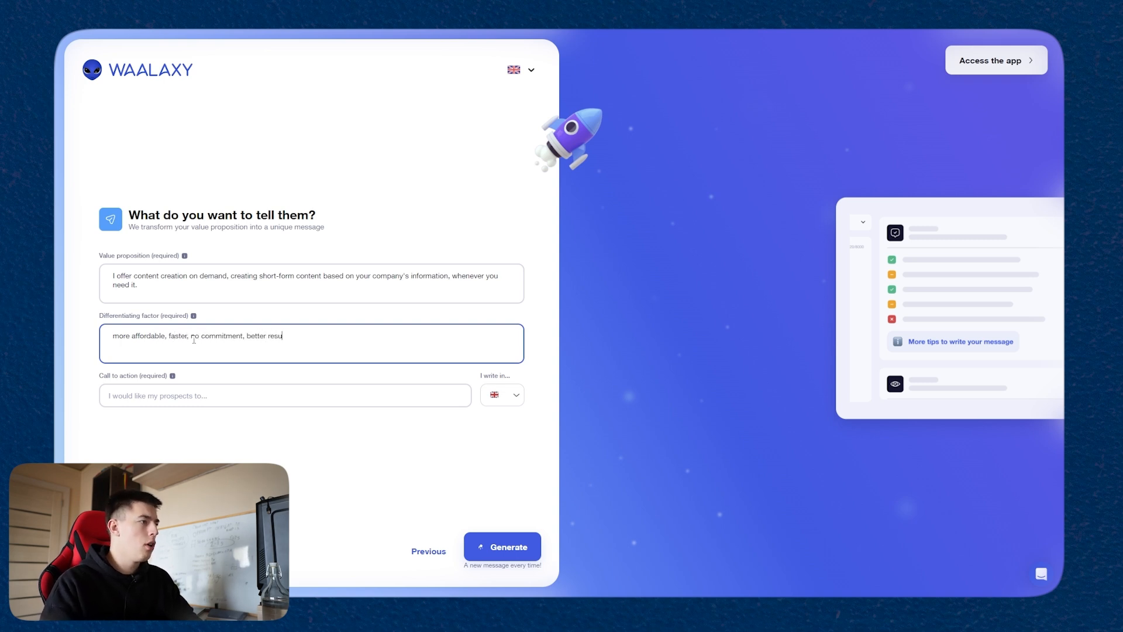
Step: Set the call to action to "i would like my prospect to reply if interested" and generate the message
click(193, 403)
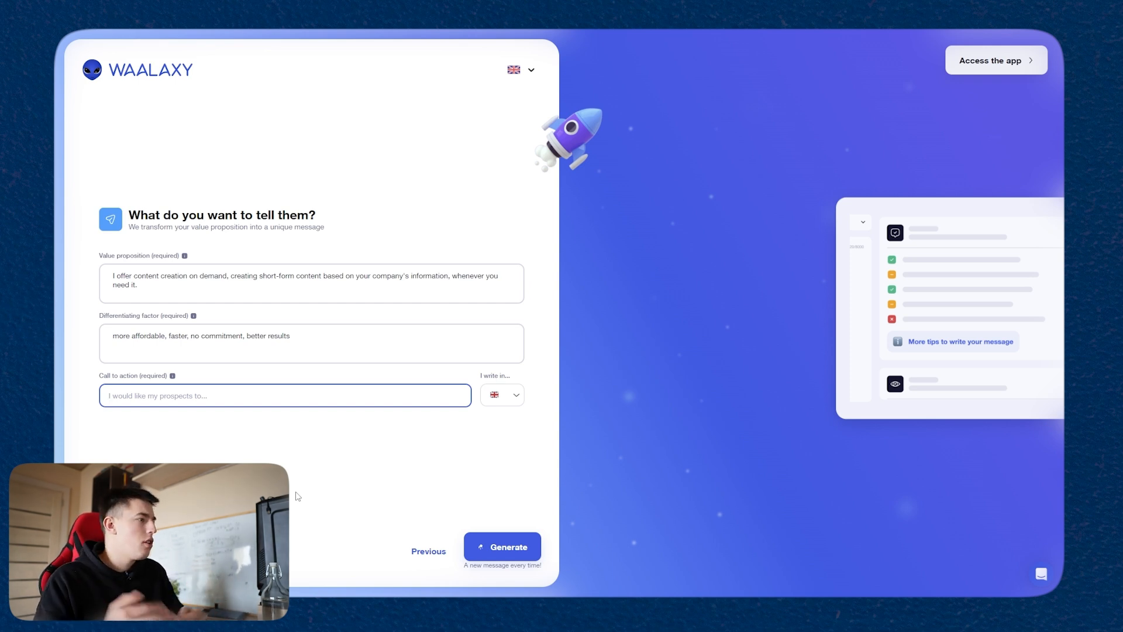
text(i would like m)
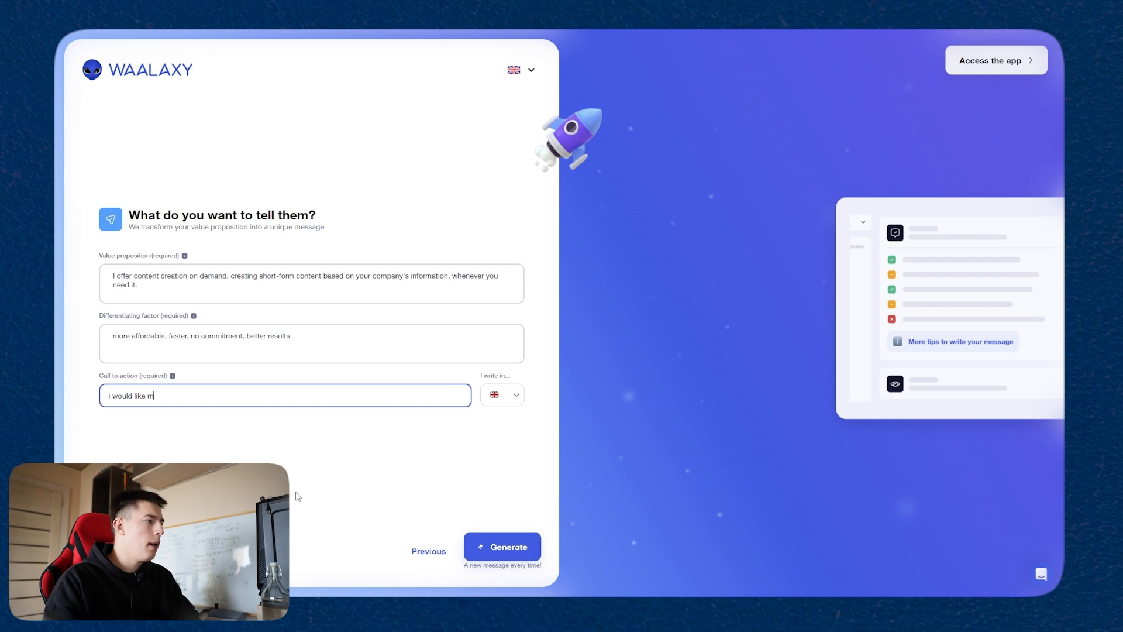
text(y prospect to reply if interested)
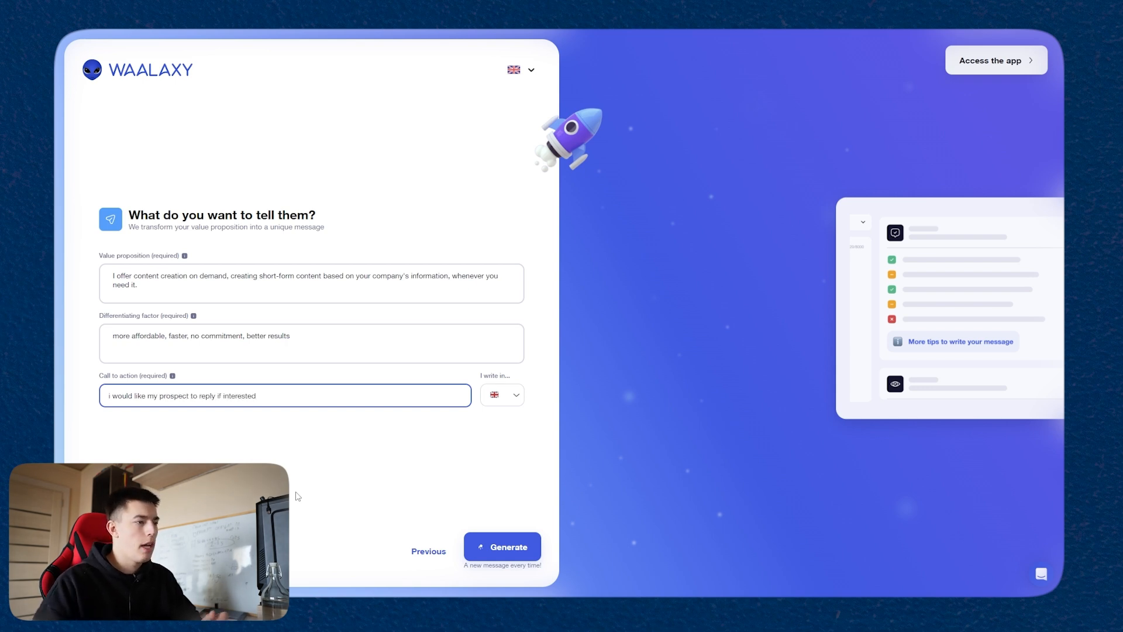
click(509, 548)
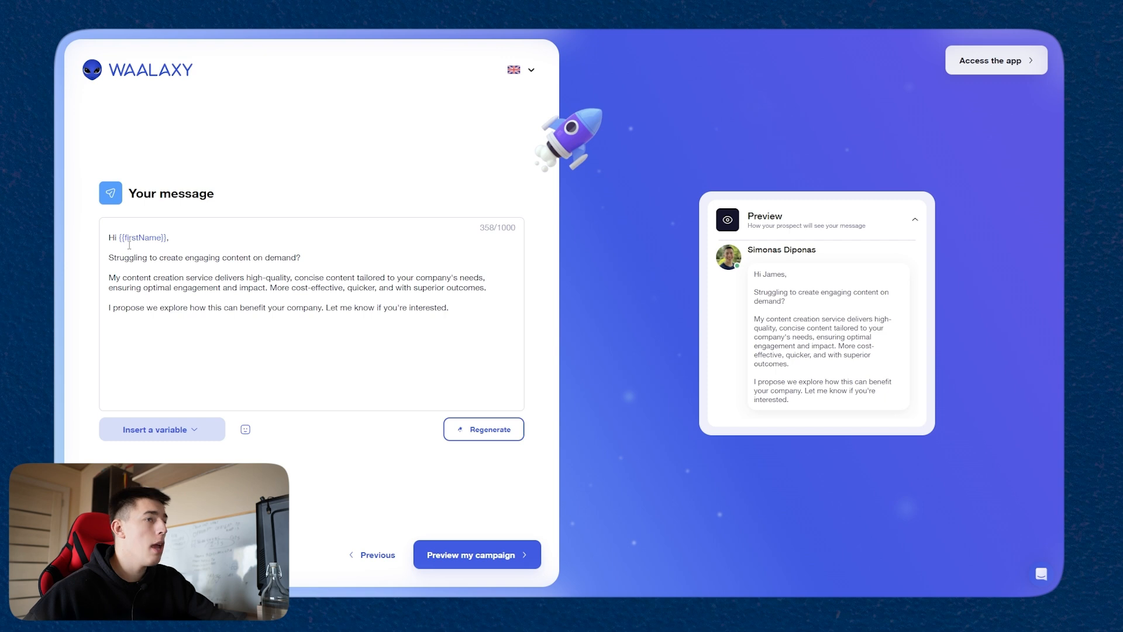
Step: Review the generated message with its first-name variable and regenerate it twice for a different version
drag(167, 239, 115, 238)
click(221, 241)
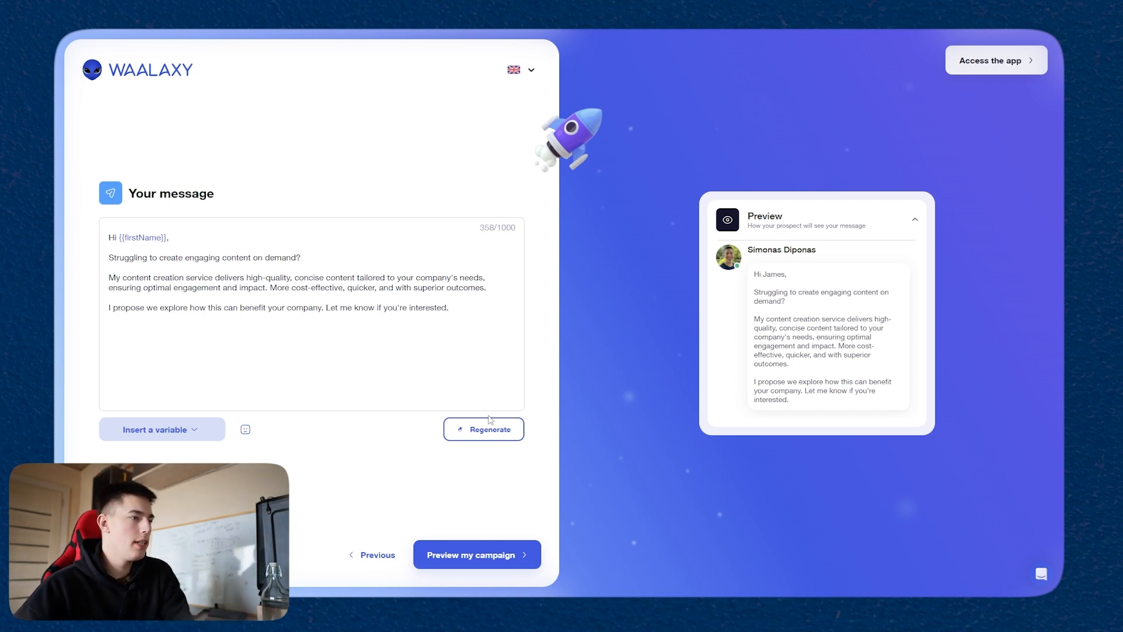
click(497, 434)
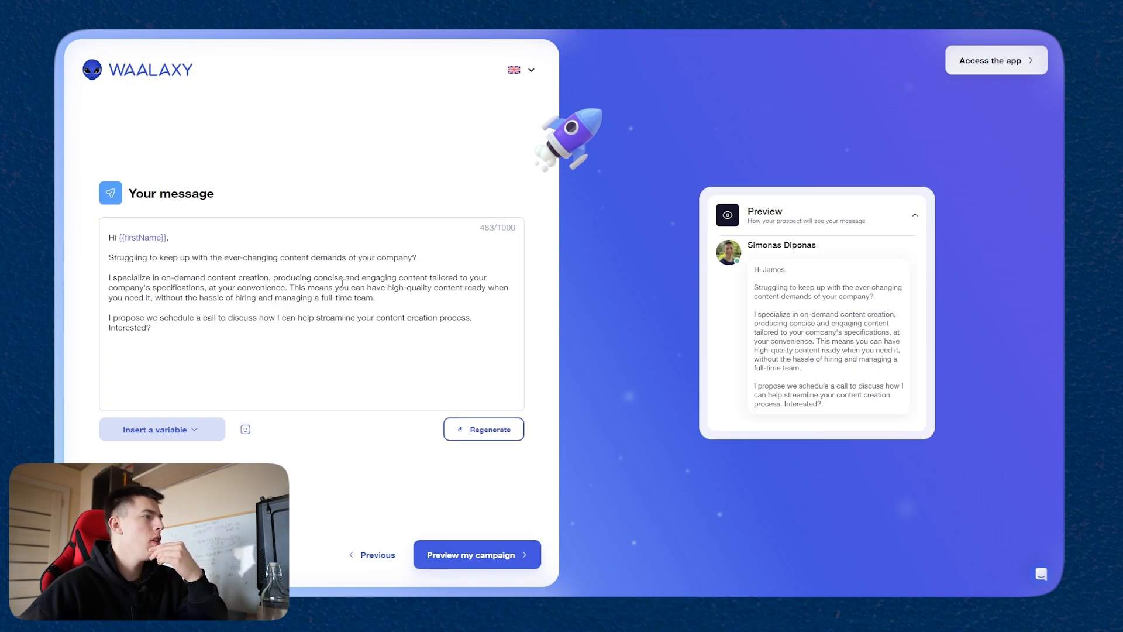
drag(177, 318, 253, 320)
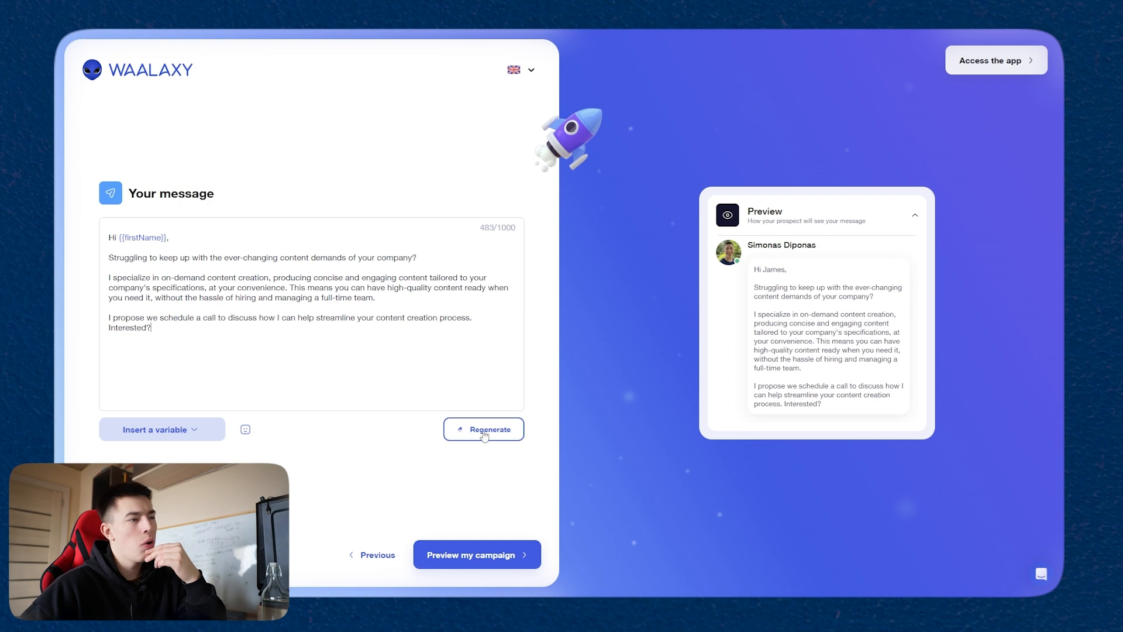
click(486, 433)
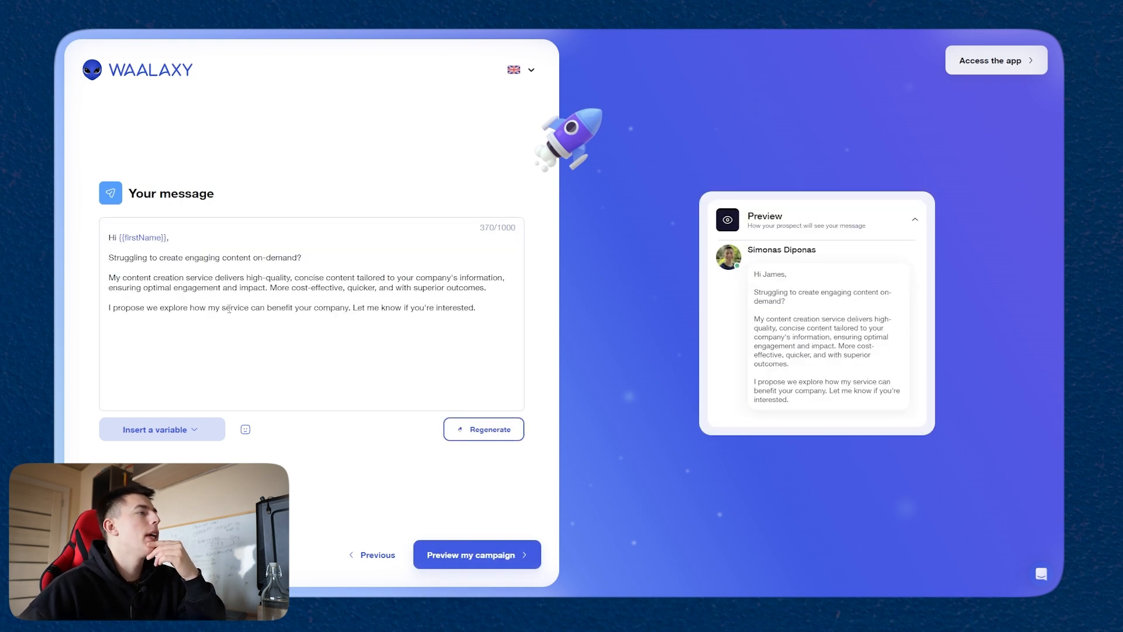
Step: Reword the opening question to "engaging Short-form content?", and replace "service" with "SAAS" and "concise" with "personalized" in the message's second paragraph
click(233, 268)
text(Short-form)
double_click(201, 278)
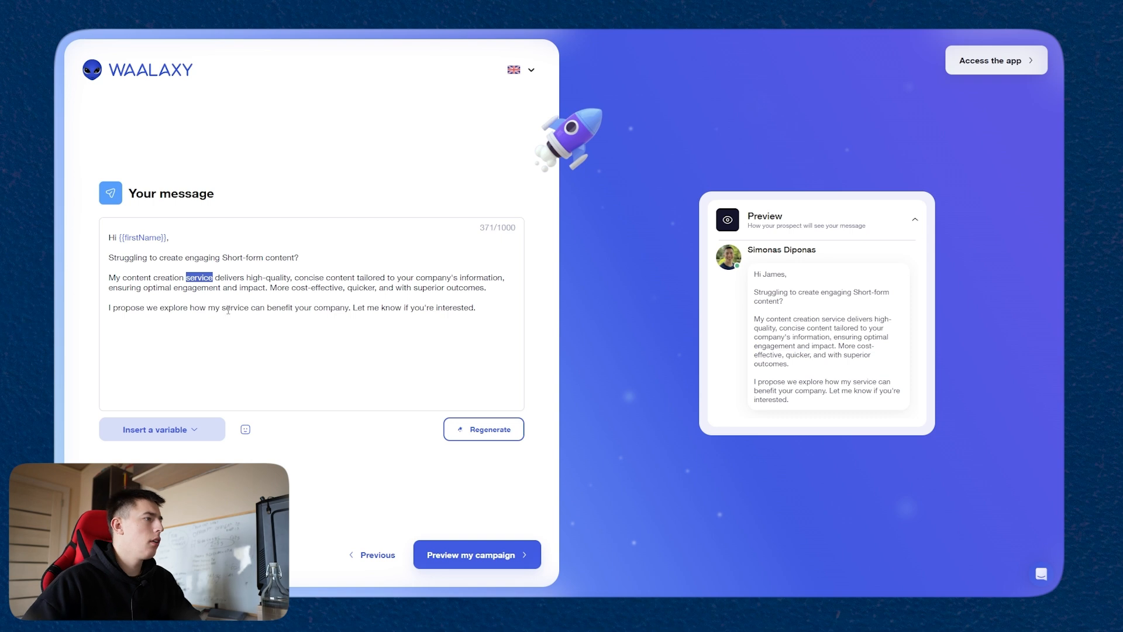
text(SAAS)
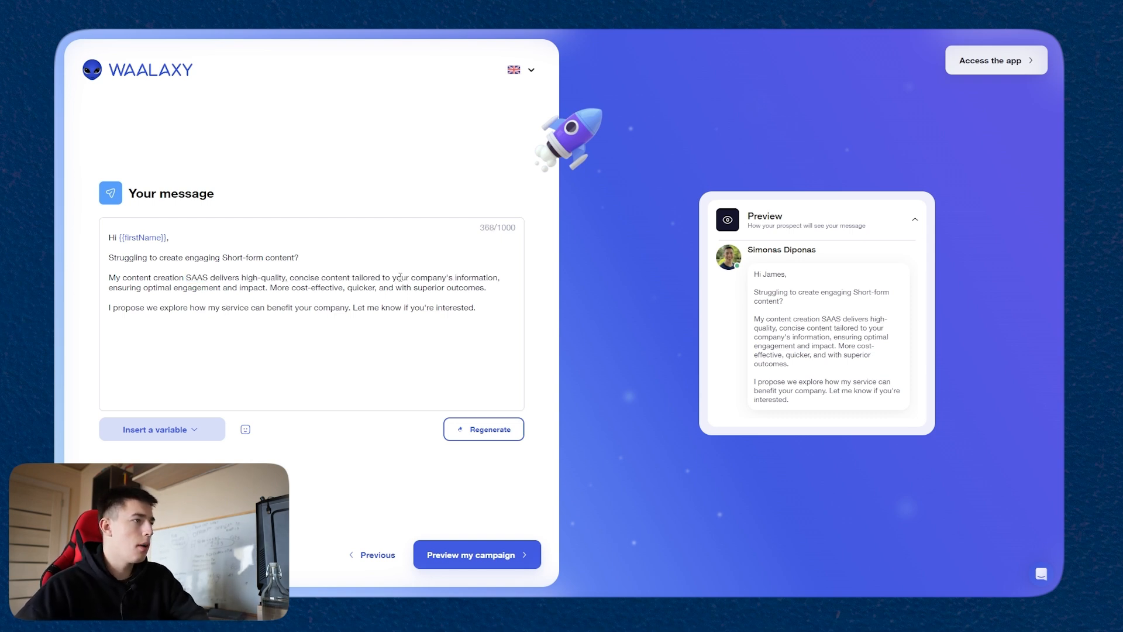
double_click(310, 277)
text(personalized)
Step: Replace the end of the second paragraph after "quicker," with "compared to freelancers/UGC creators"
drag(368, 276, 406, 278)
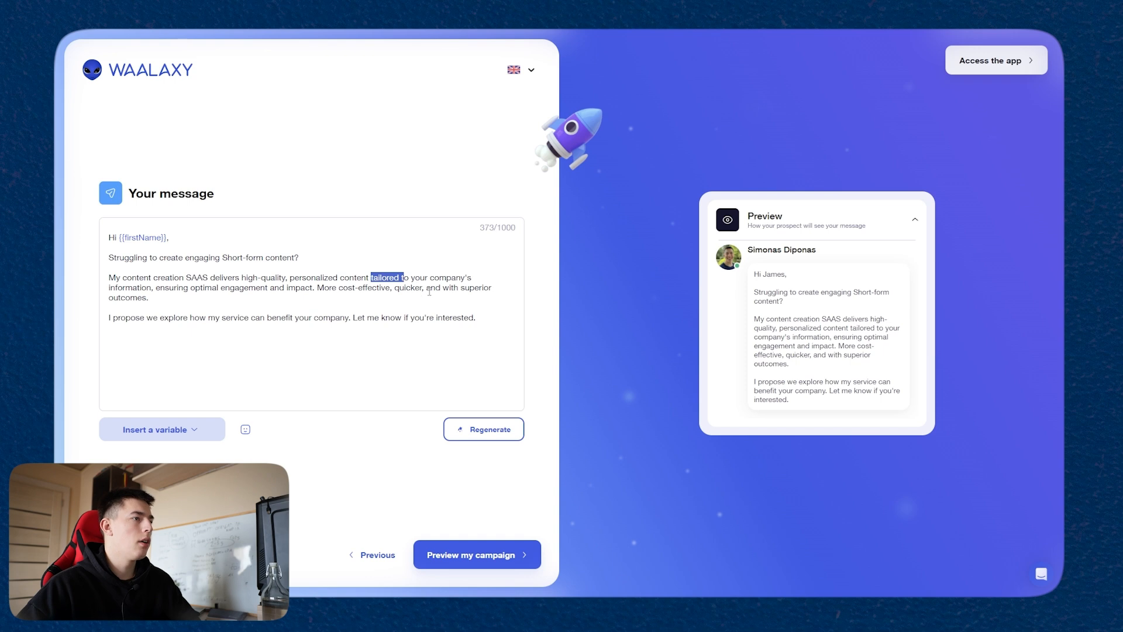
drag(150, 297, 426, 287)
text(c)
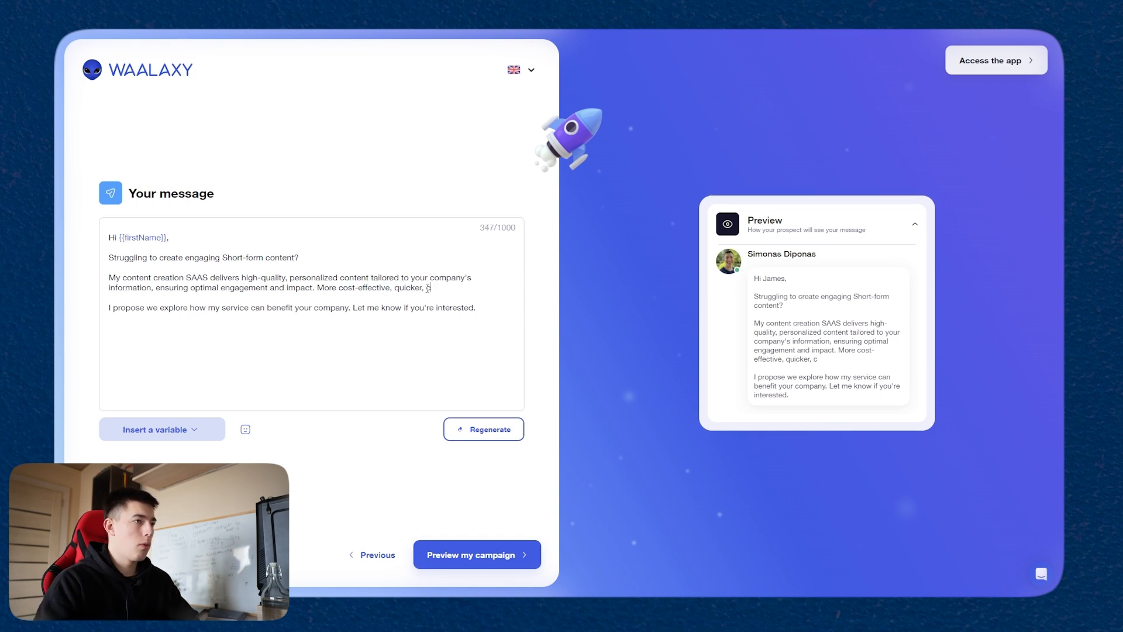
text(ompared to freelancers/UGC creator)
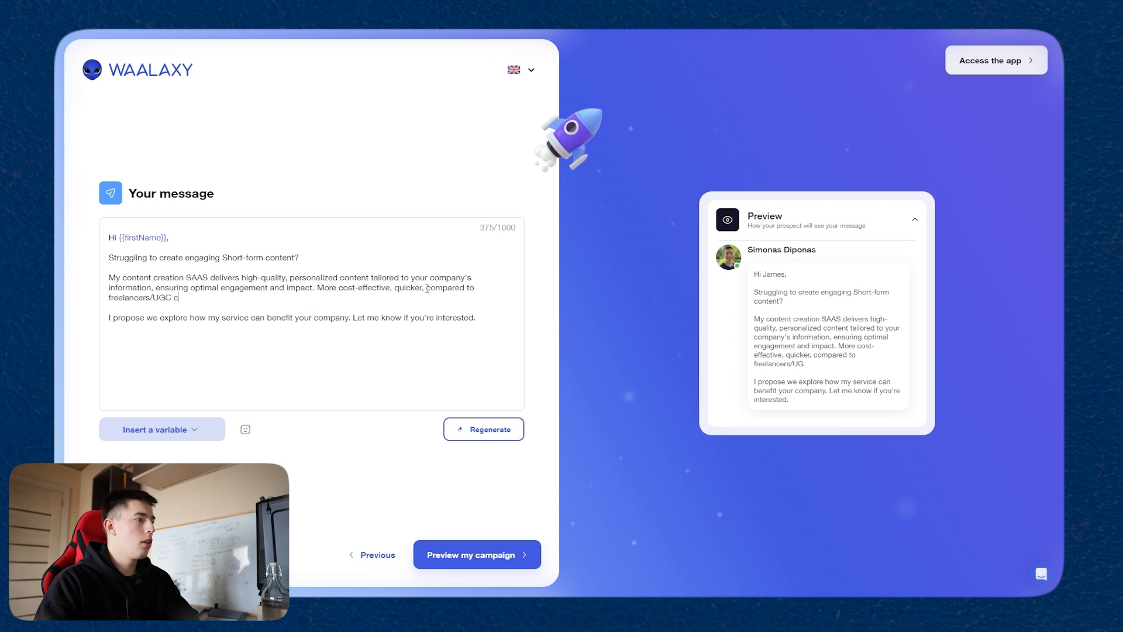
text(s)
Step: Replace the message's closing line with "Reply 'yes' if you wanna see a 2 min video demo"
drag(477, 318, 99, 326)
text(Would like)
key(BackSpace)
key(BackSpace)
key(BackSpace)
key(BackSpace)
key(BackSpace)
key(BackSpace)
key(BackSpace)
key(BackSpace)
key(BackSpace)
key(BackSpace)
text(Let me know)
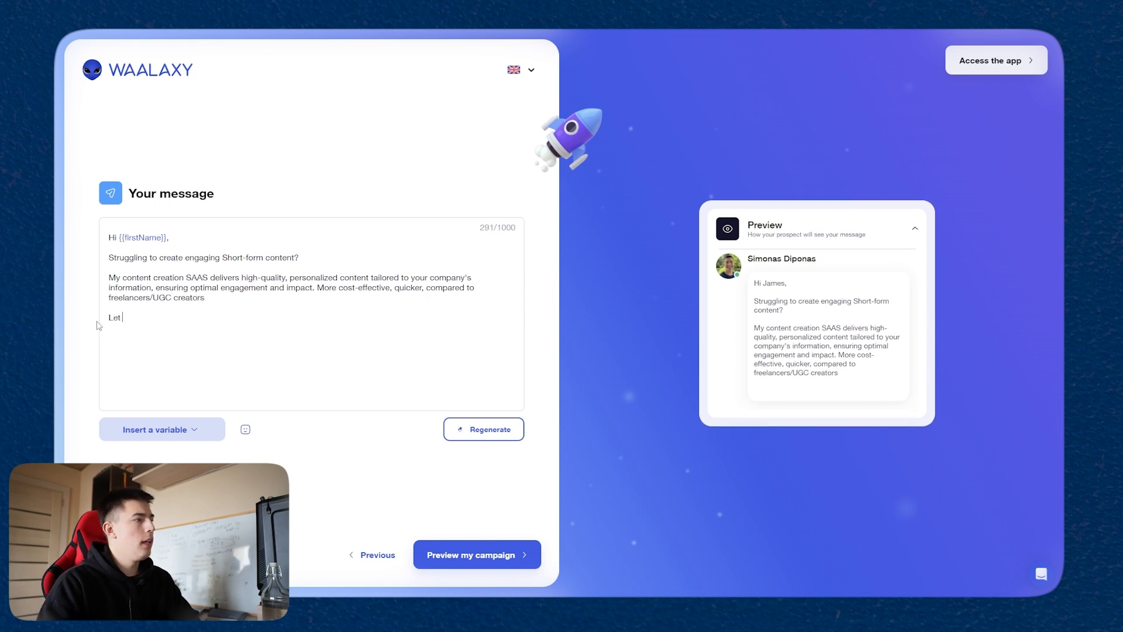
text( if you'd like more info)
text(Rep)
text(ly 'yes' if yo)
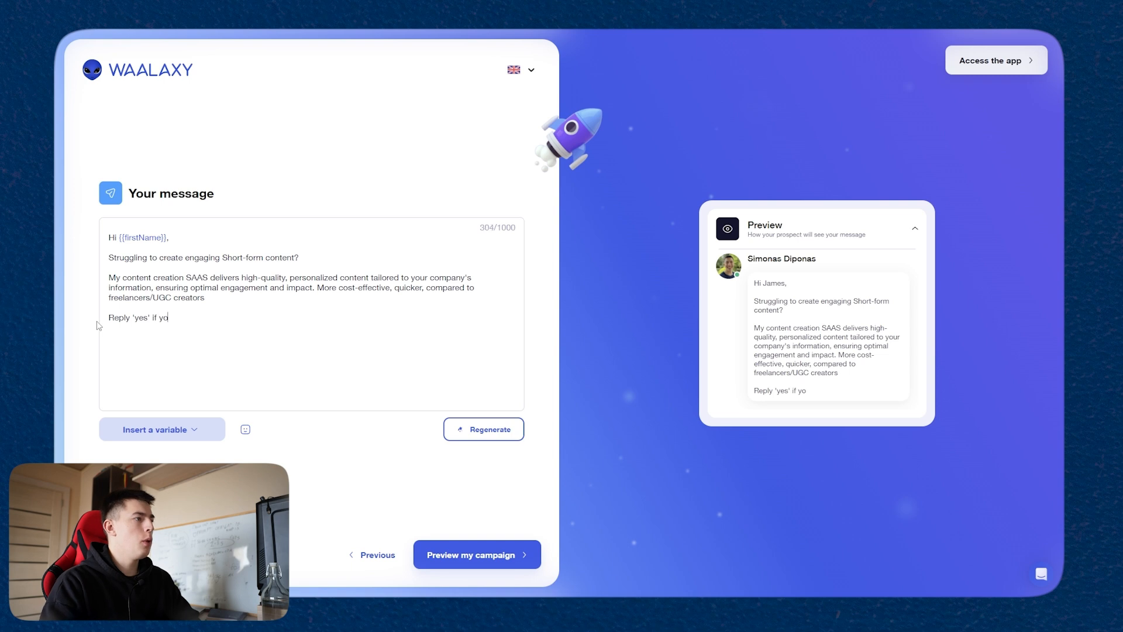
text(u wanna see a )
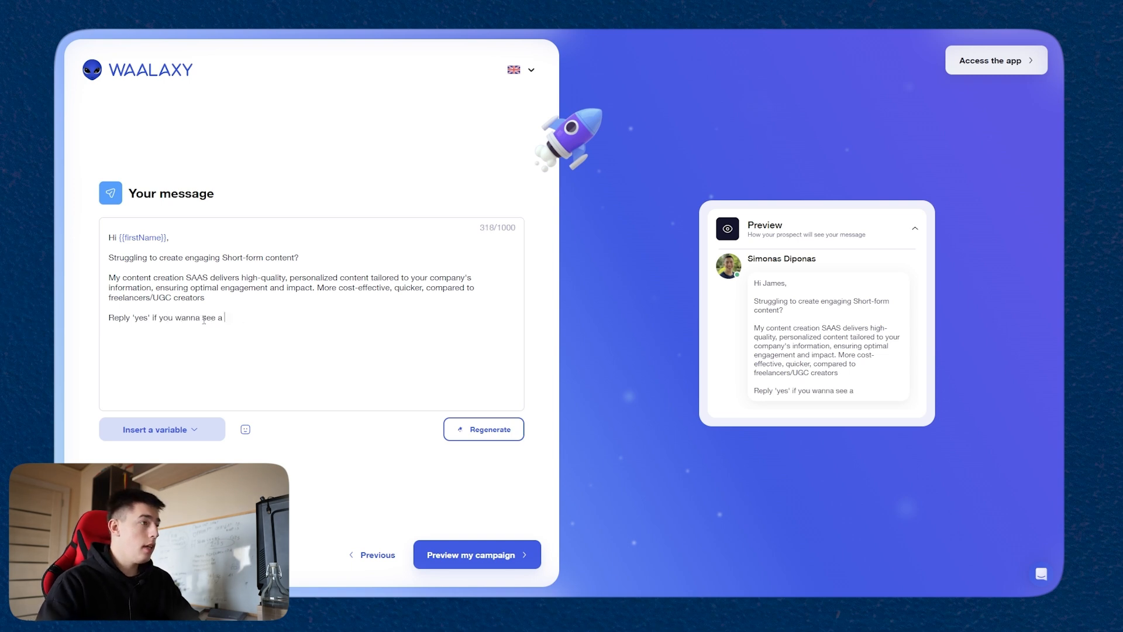
text(2 min video demo)
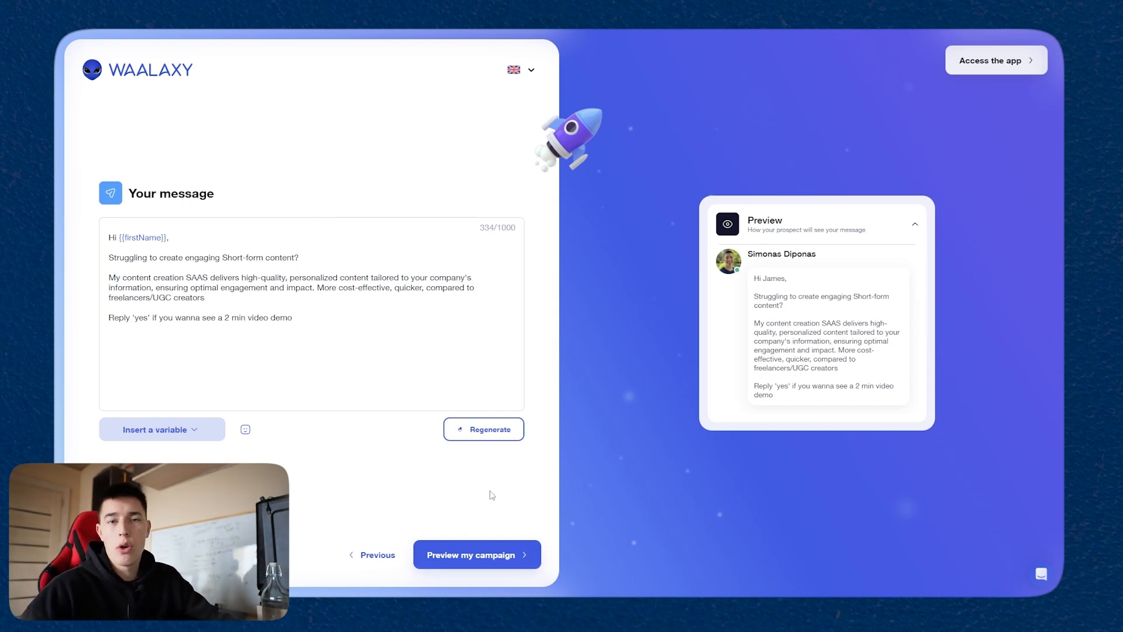
Step: Finish the campaign setup with the launch postponed and open the Prospects section from the dashboard
click(493, 552)
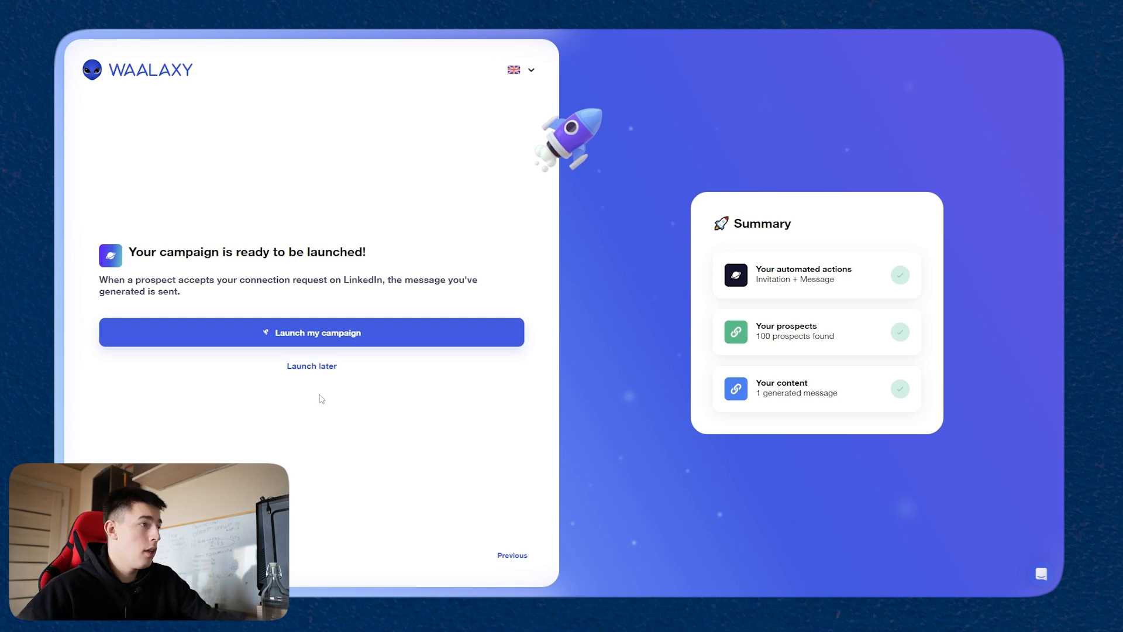
click(319, 370)
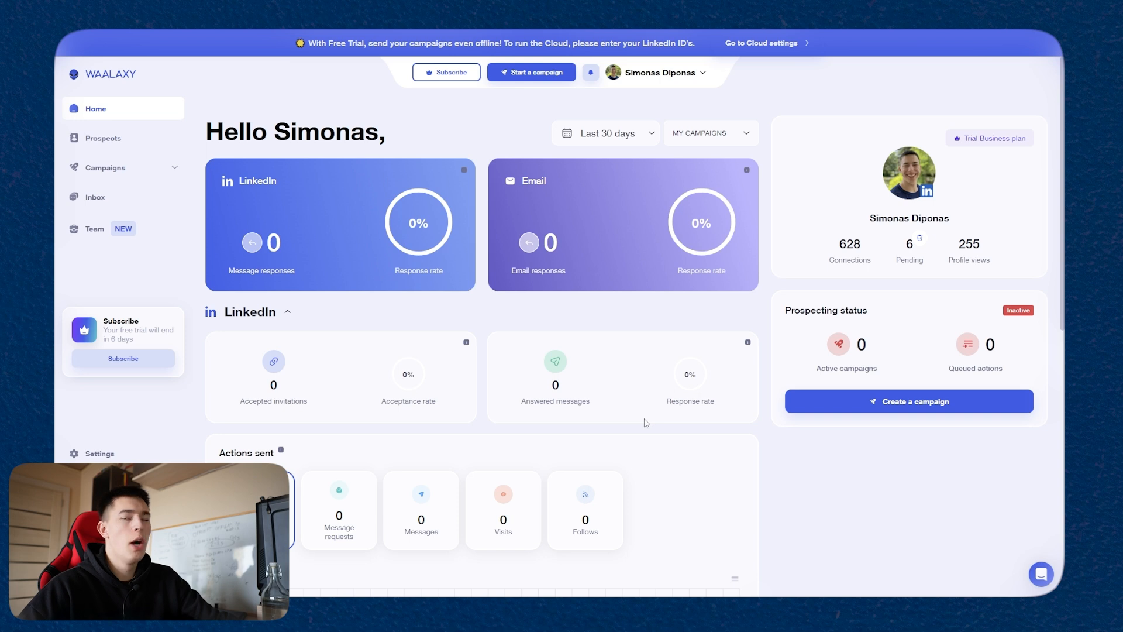
scroll(484, 359, down, 8)
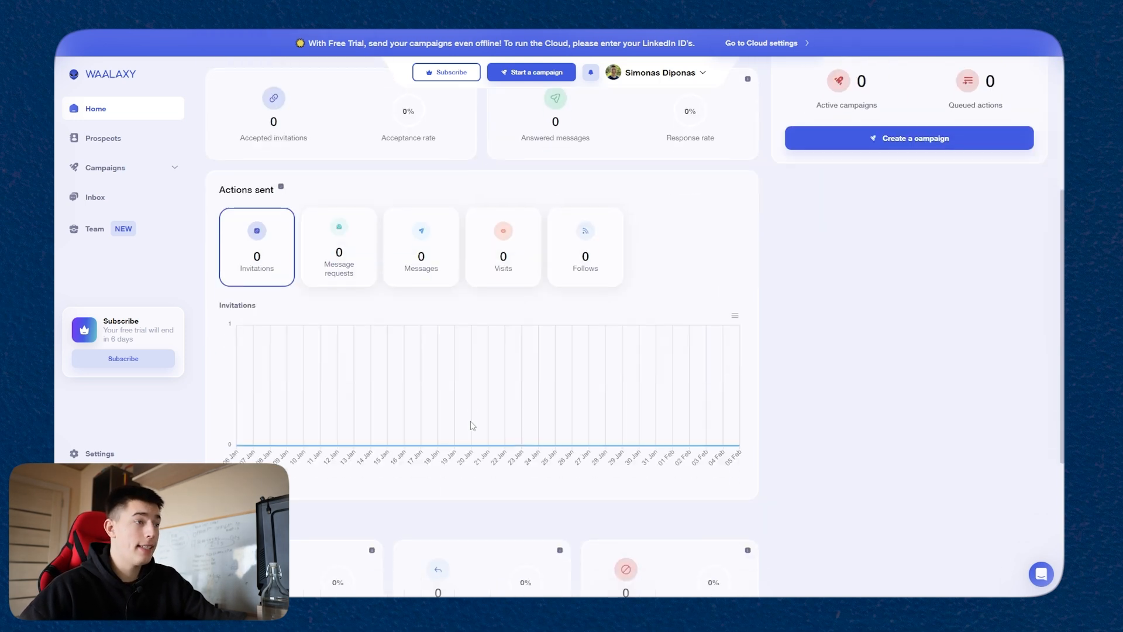
scroll(795, 491, up, 8)
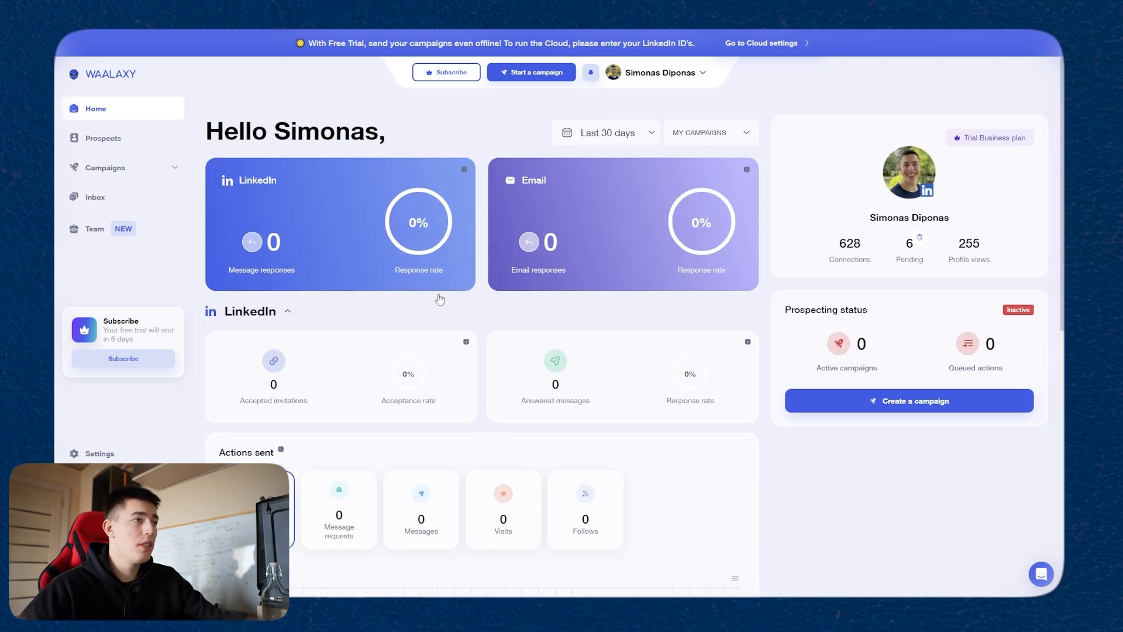
click(108, 139)
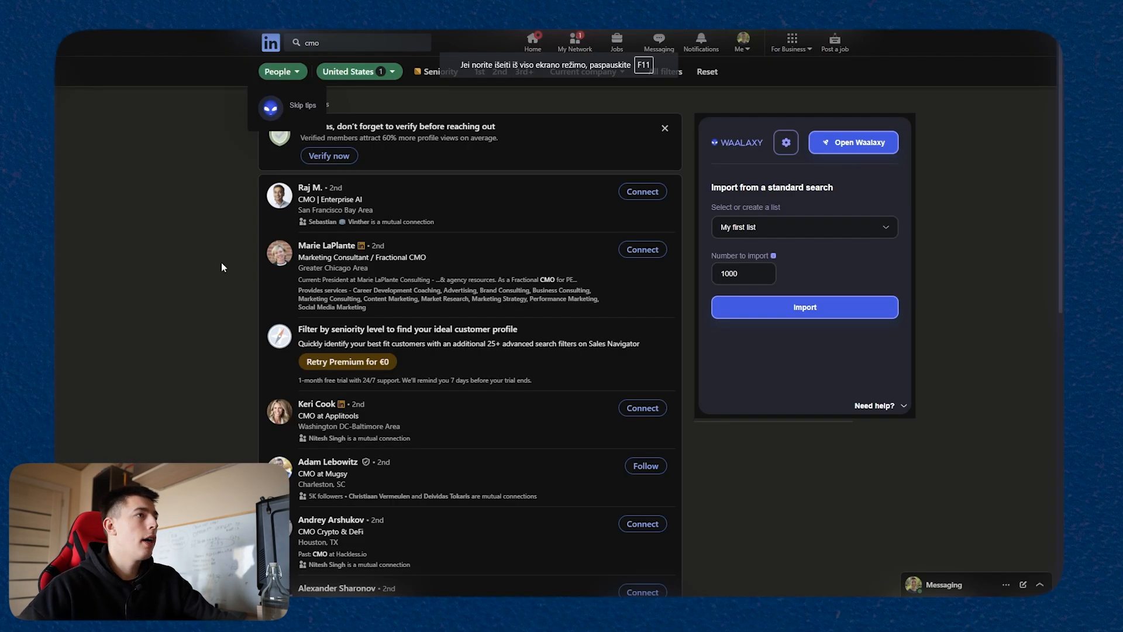
Step: Switch to LinkedIn and run a people search for "cmoc"
click(363, 46)
text(c)
key(Return)
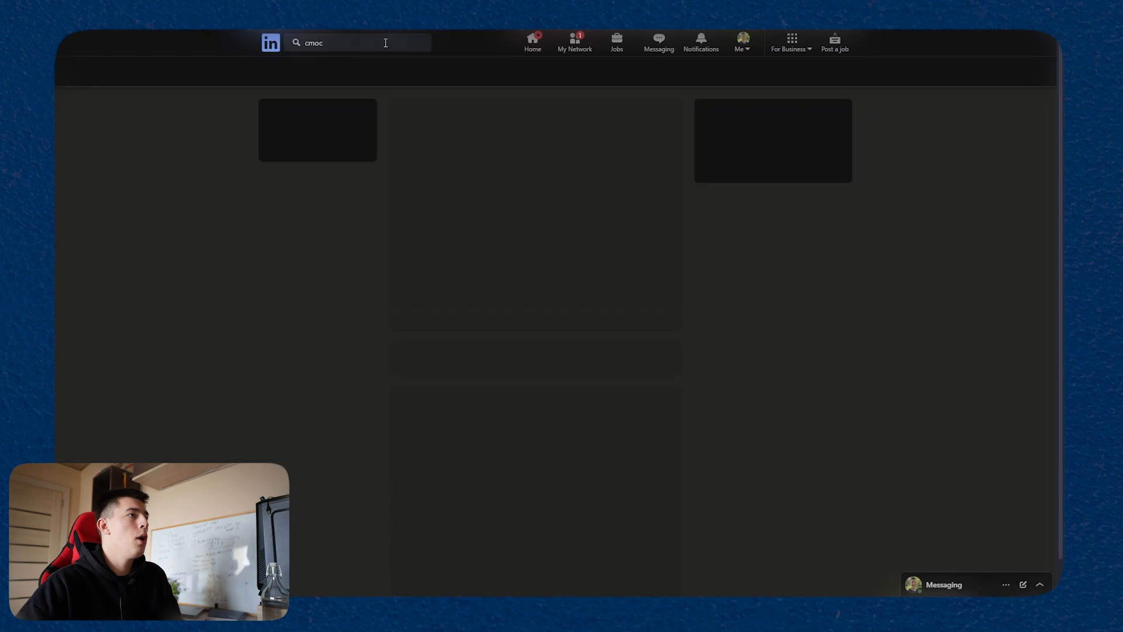
click(308, 76)
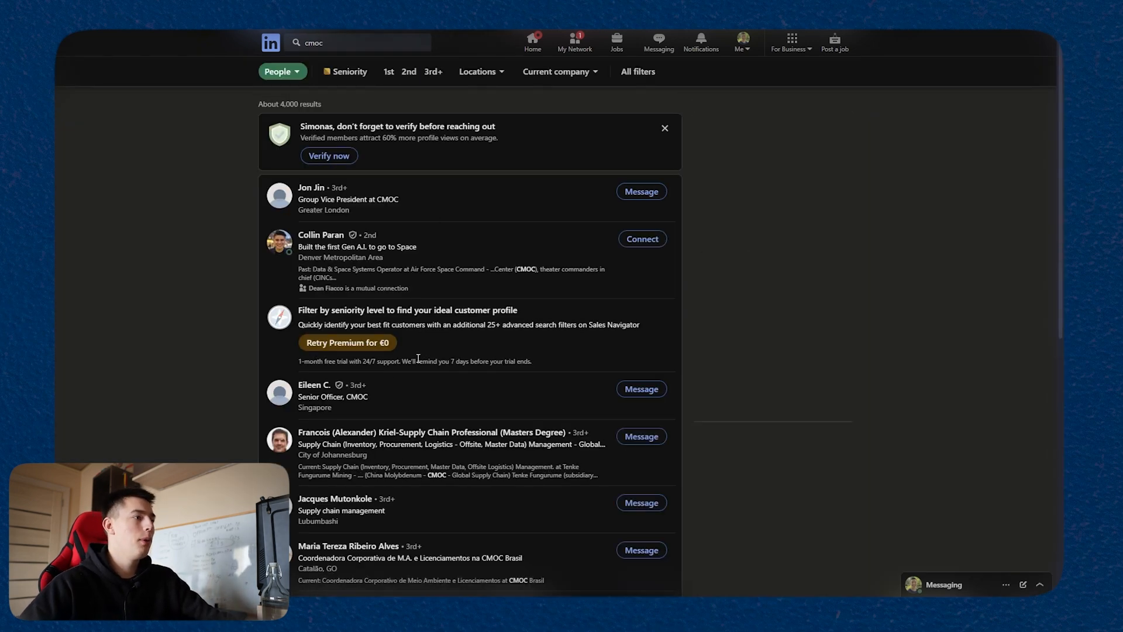
Step: Filter the LinkedIn people search results to the United States location
click(477, 72)
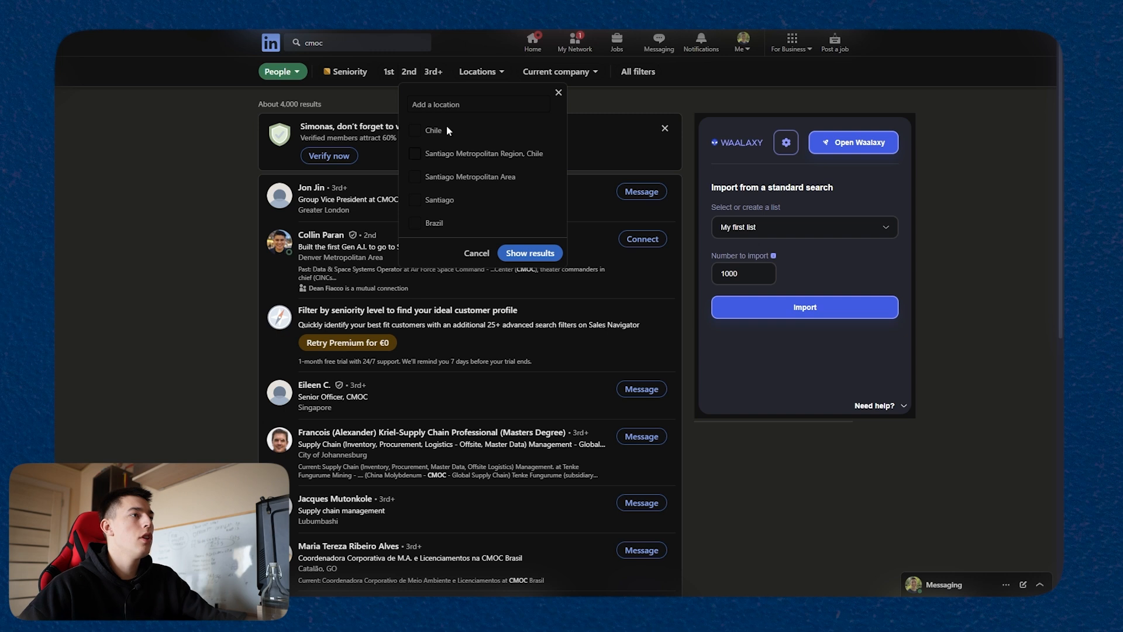
text(united)
click(439, 123)
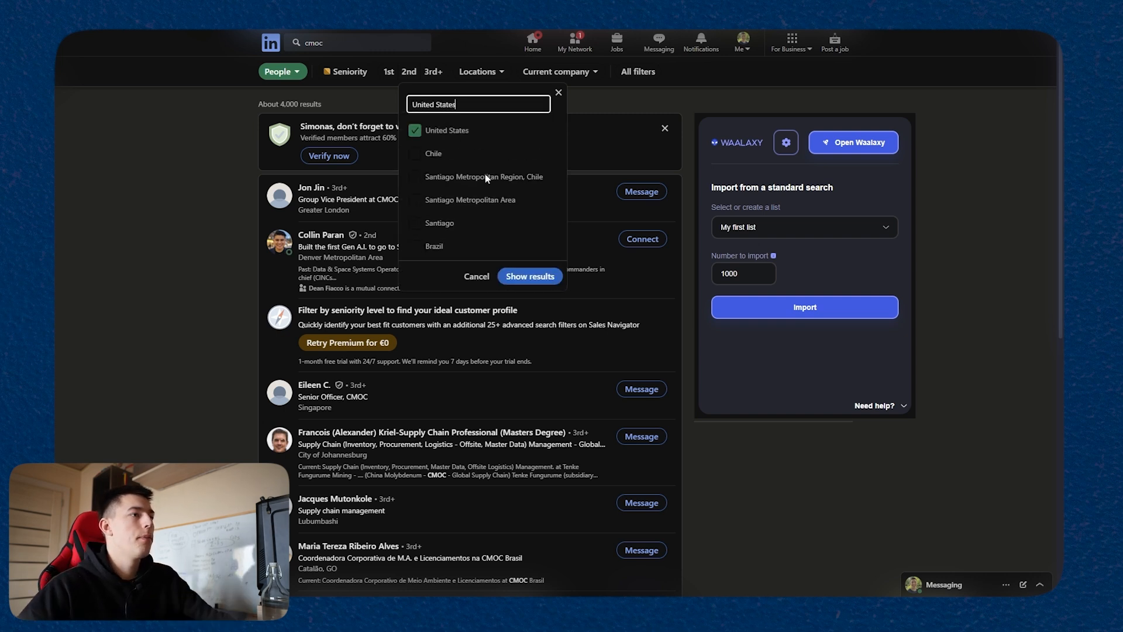
click(530, 276)
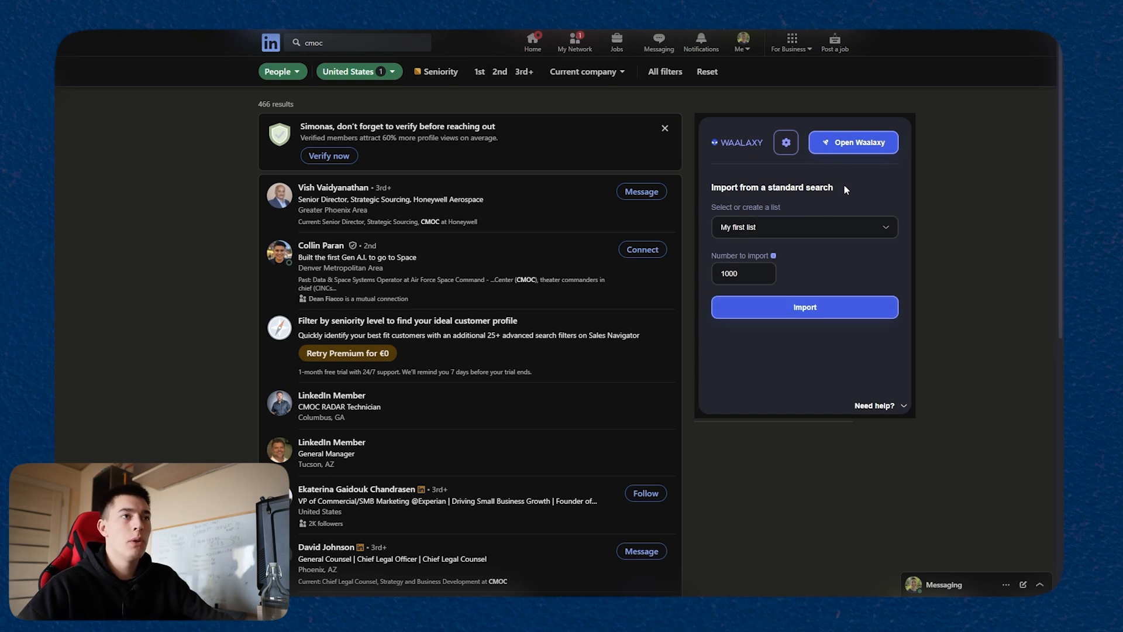
Step: Choose My first list as the destination for the Waalaxy import and check how many result pages the search has
click(766, 227)
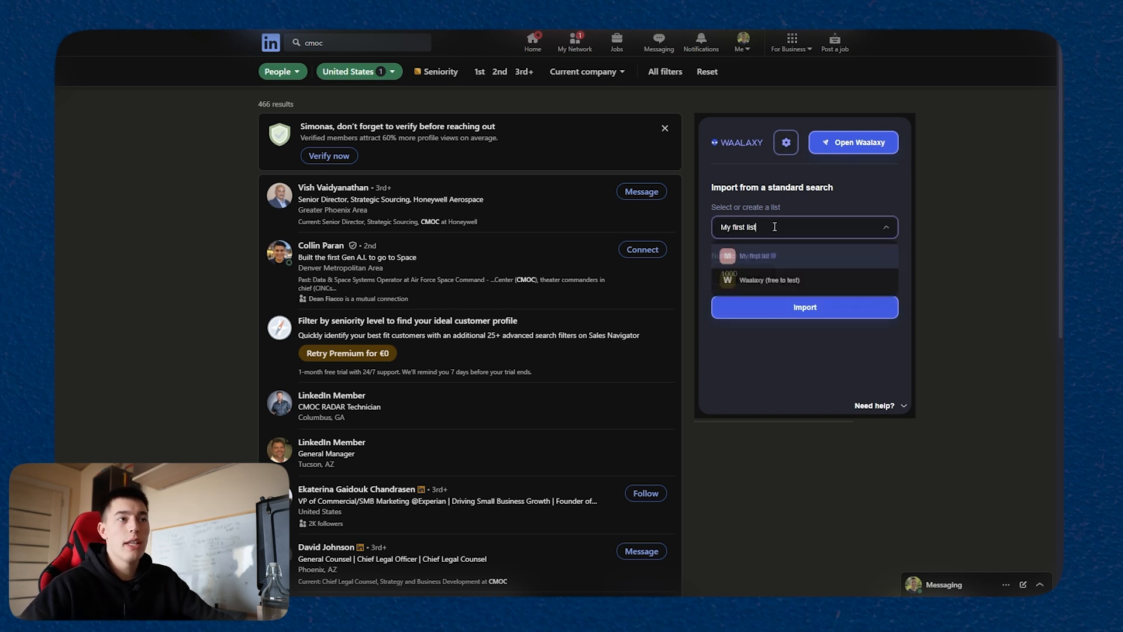
click(739, 256)
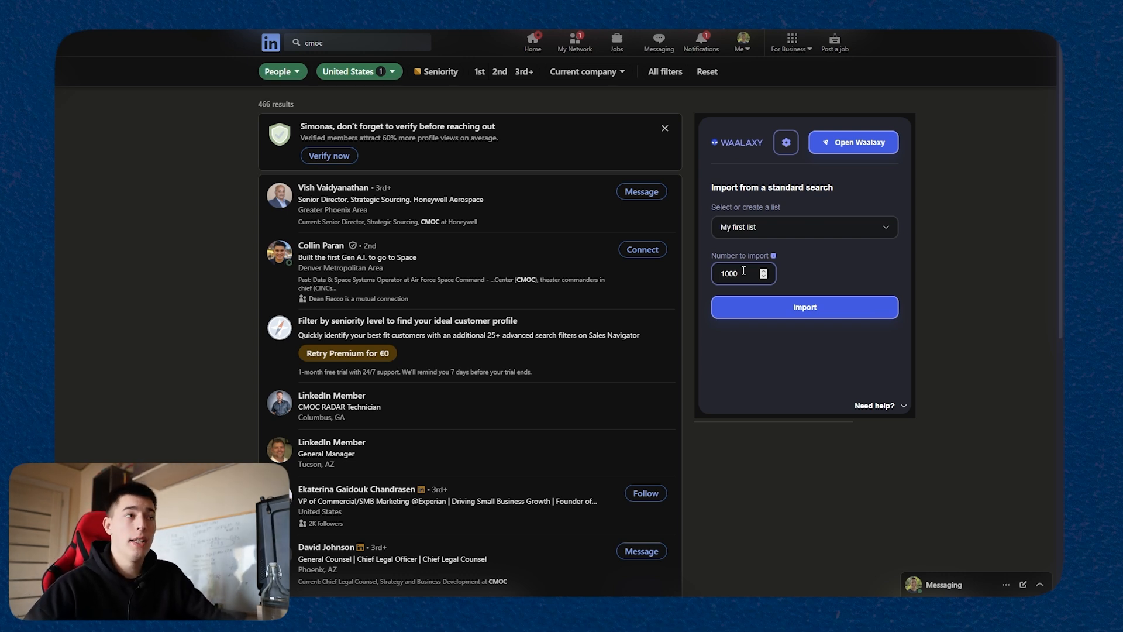
scroll(419, 382, down, 8)
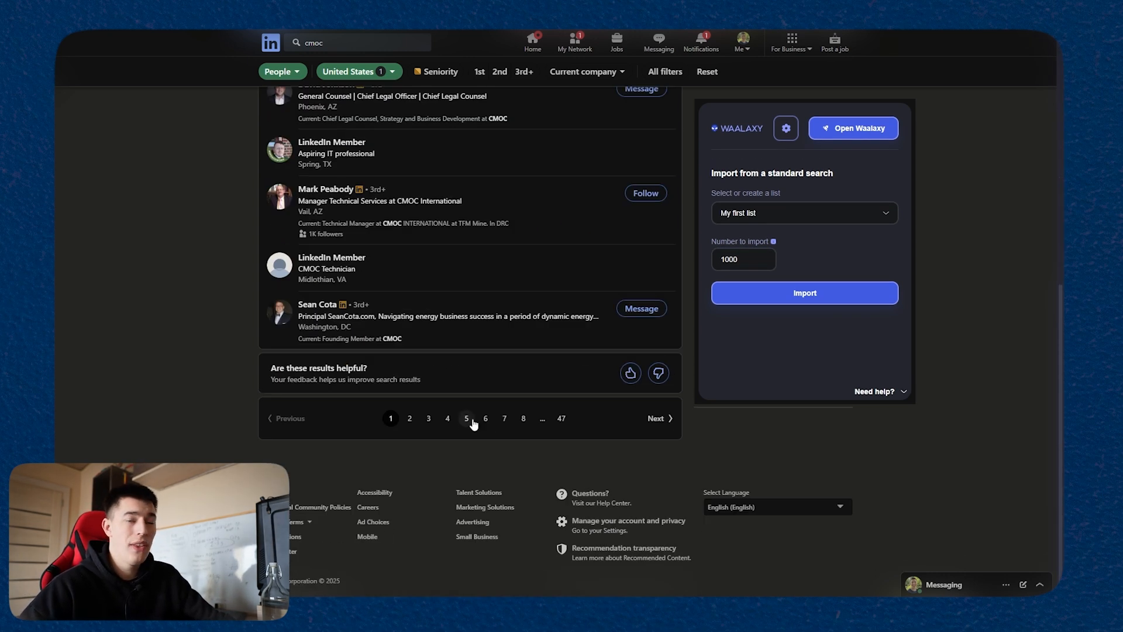
scroll(515, 427, up, 8)
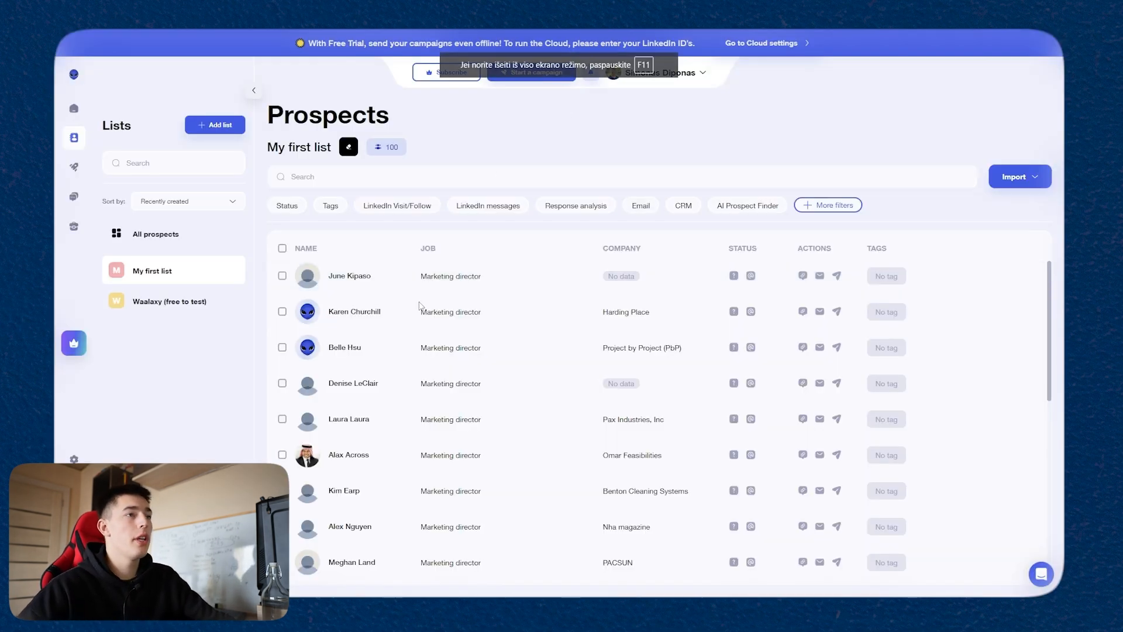
Step: In Waalaxy, look through the prospects in Waalaxy (free to test) and My first list, and open the campaigns list
click(184, 309)
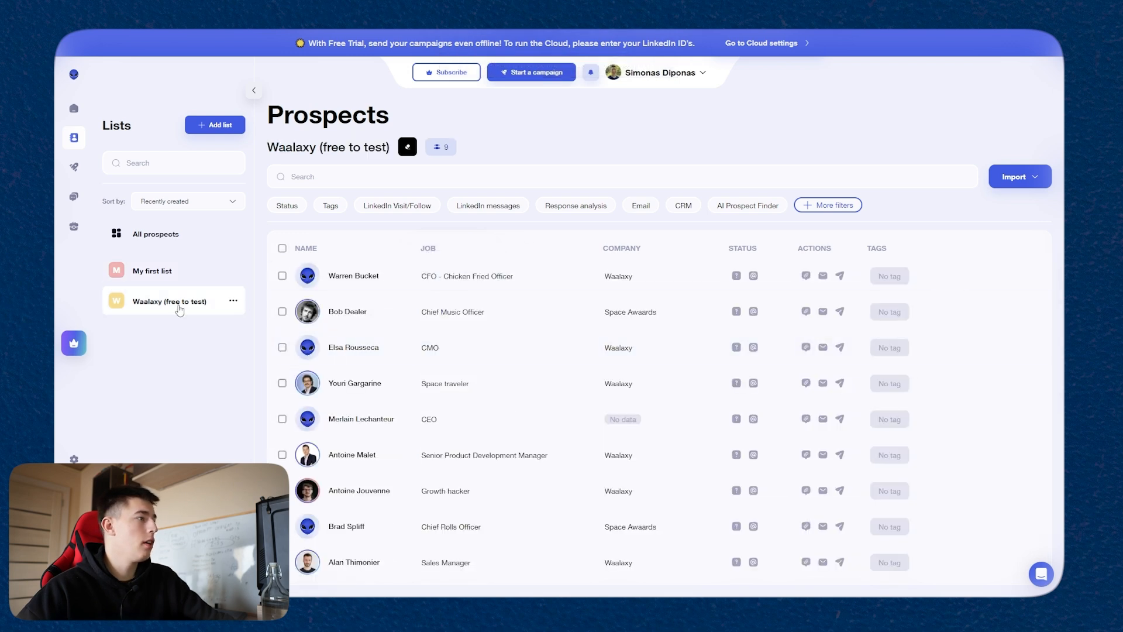
click(169, 275)
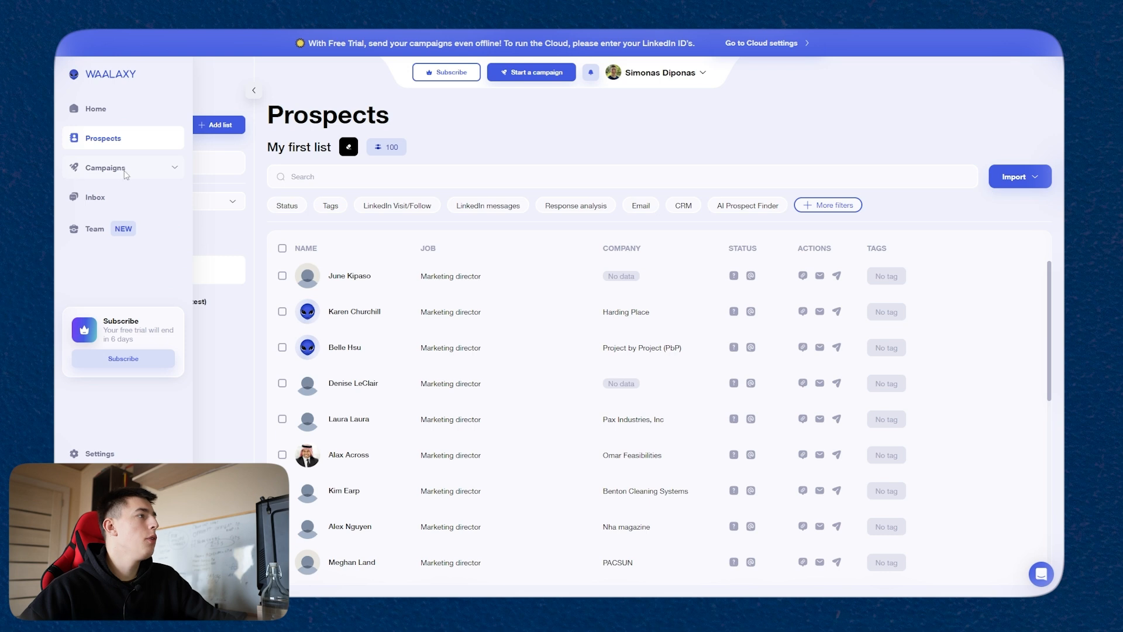
click(105, 168)
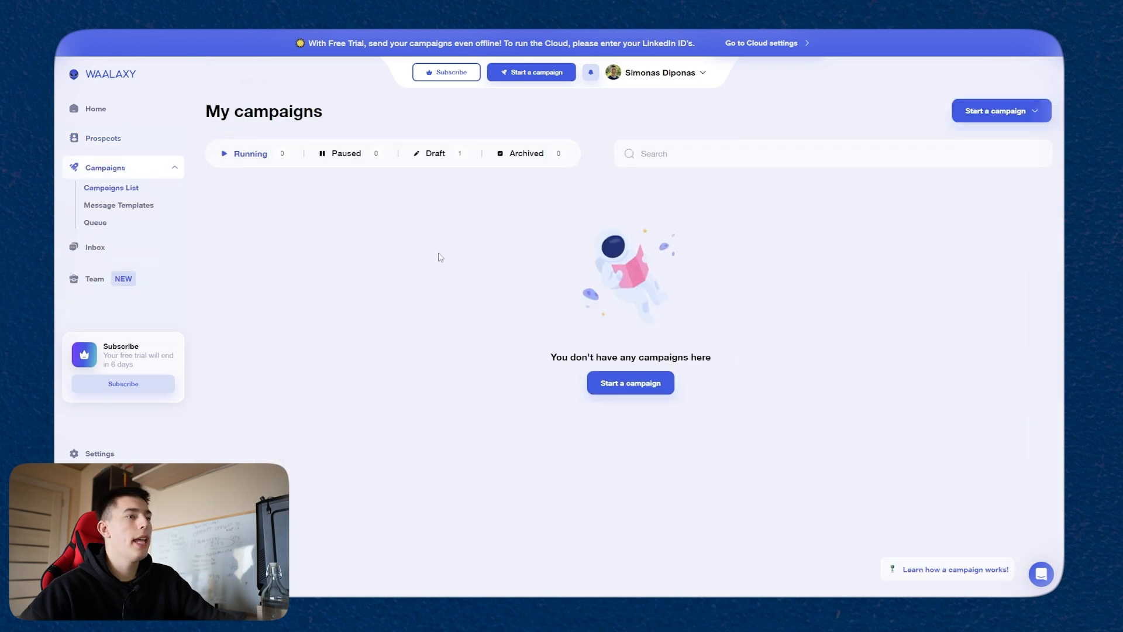
Step: Start a new campaign and browse all the available campaign templates
mouse_move(537, 77)
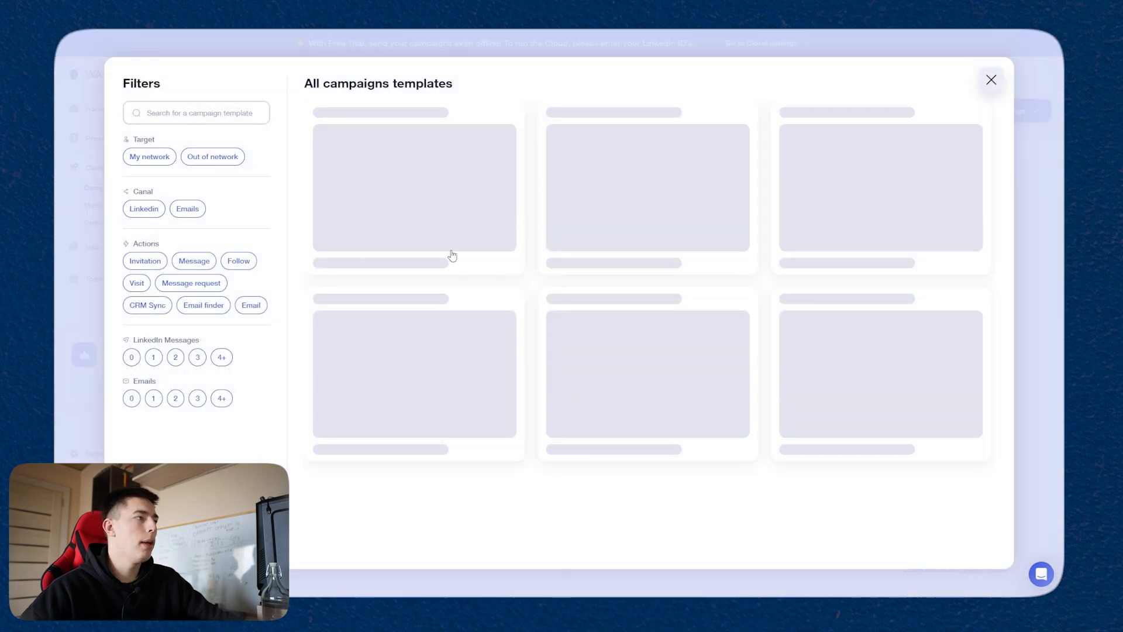
scroll(676, 303, down, 10)
scroll(676, 303, down, 15)
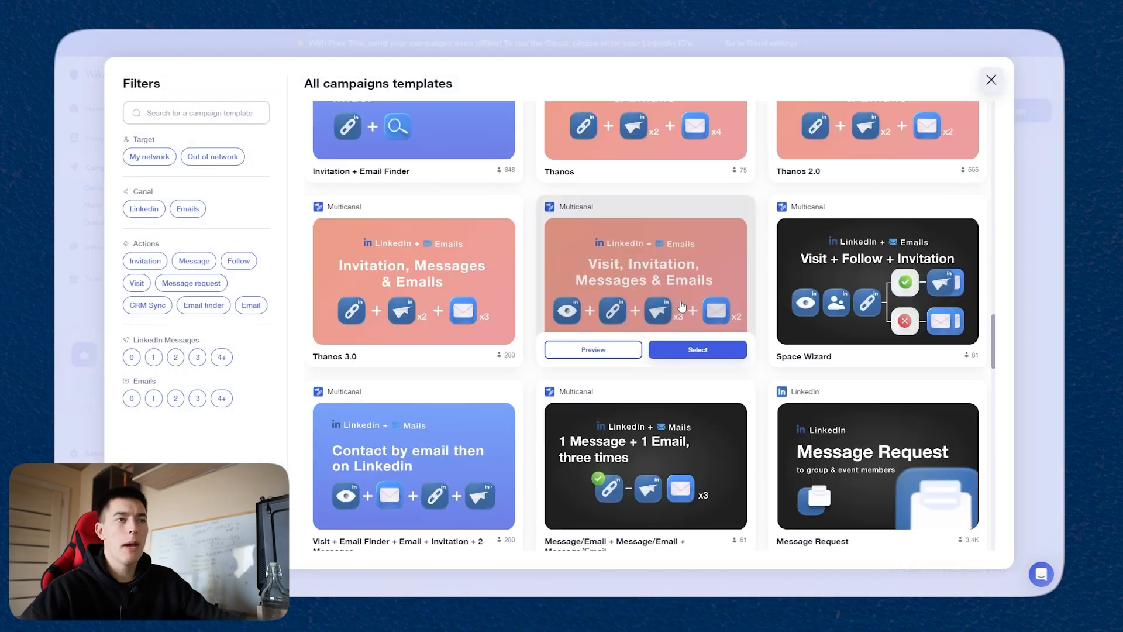
scroll(672, 312, down, 5)
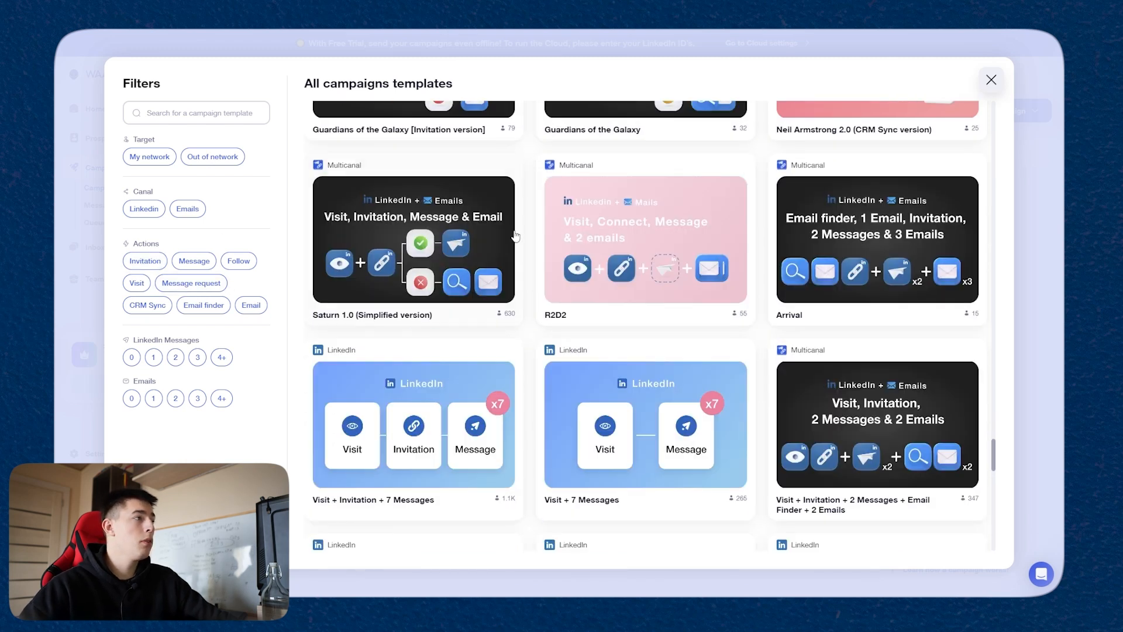
mouse_move(515, 235)
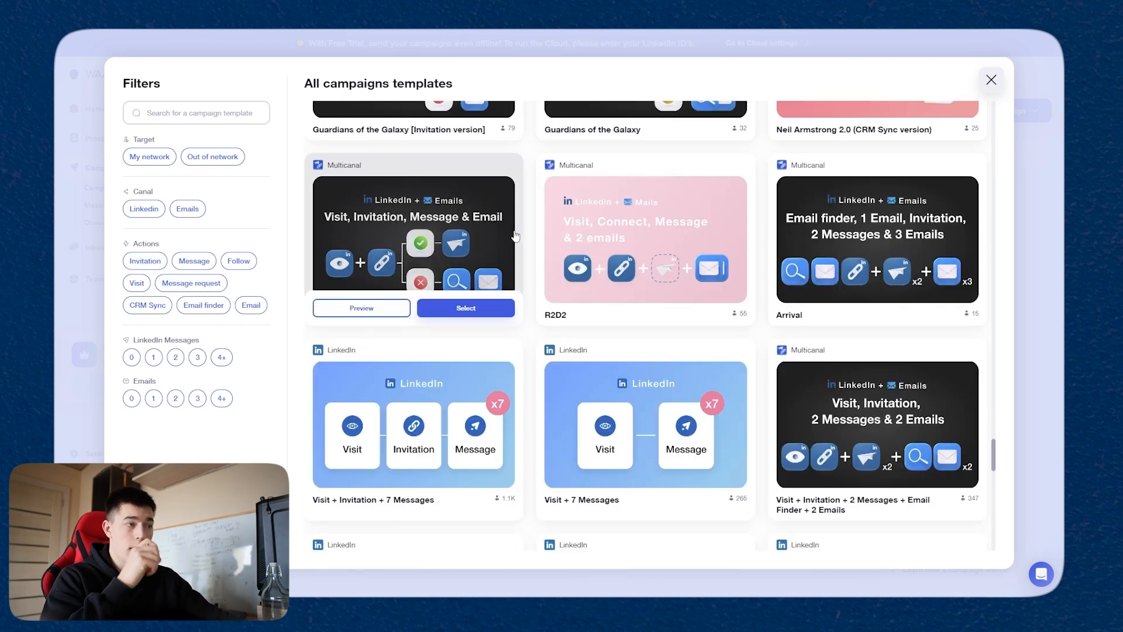
Step: Filter the campaign templates to those with 0 emails and browse the matching sequences
click(131, 399)
scroll(524, 366, down, 3)
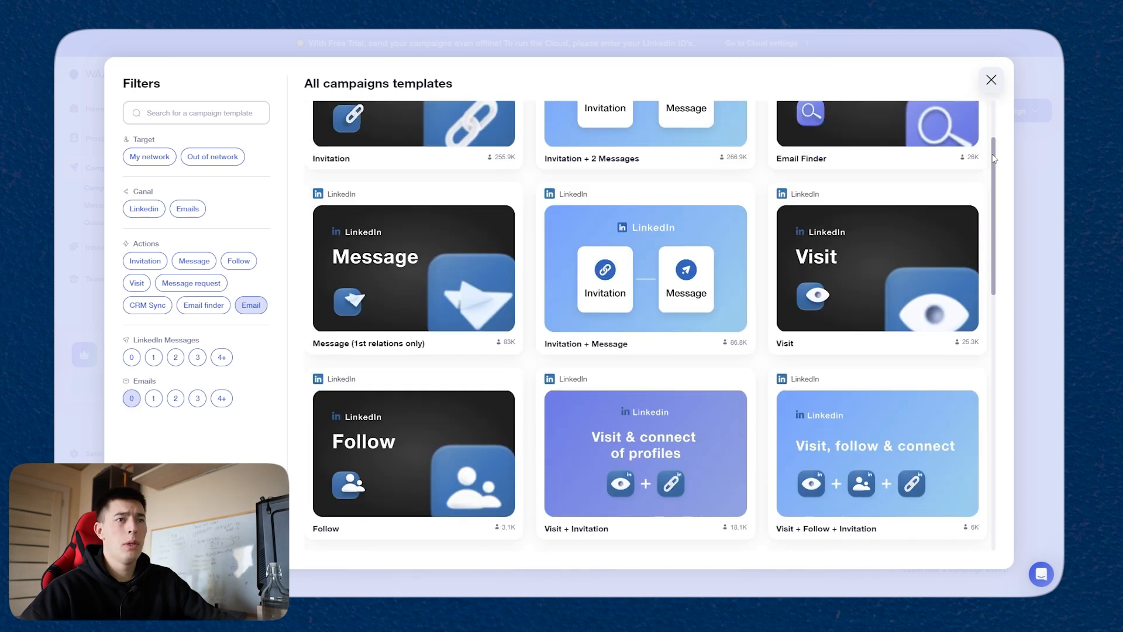
drag(990, 179, 990, 502)
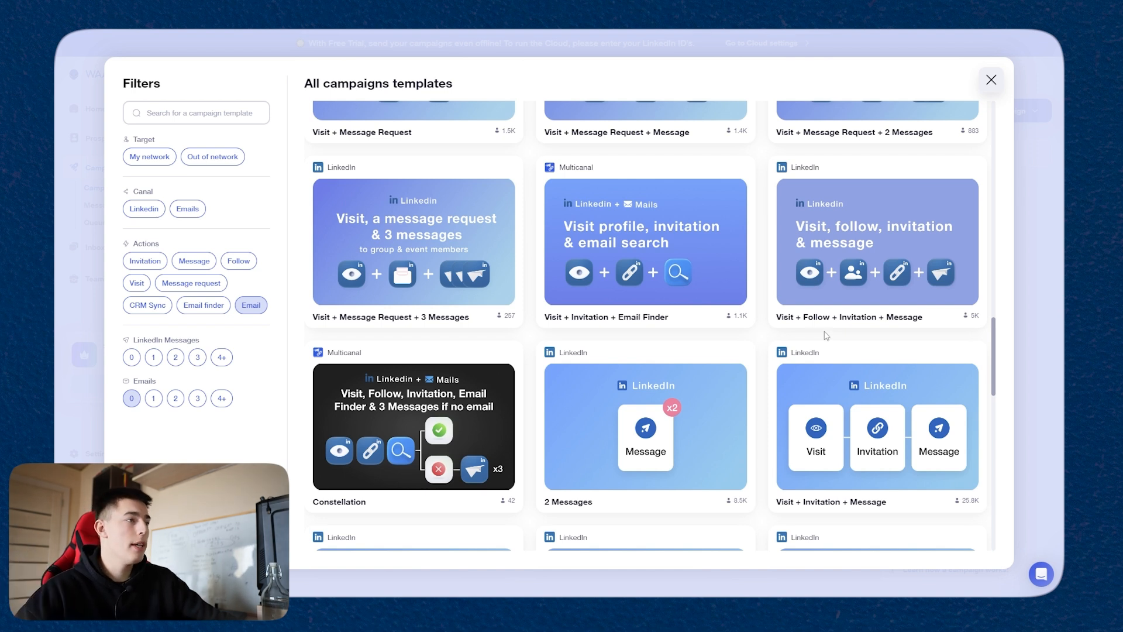
scroll(650, 351, down, 10)
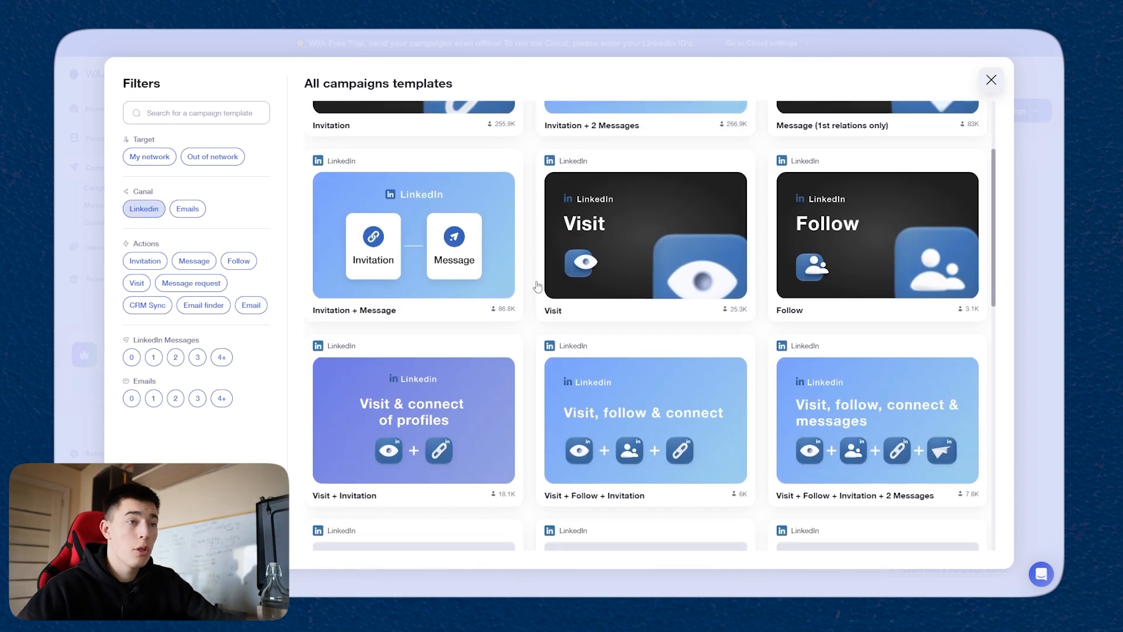
Step: Limit the templates to the LinkedIn channel and select the Visit + Follow + Invitation + 2 Messages template
scroll(537, 352, down, 3)
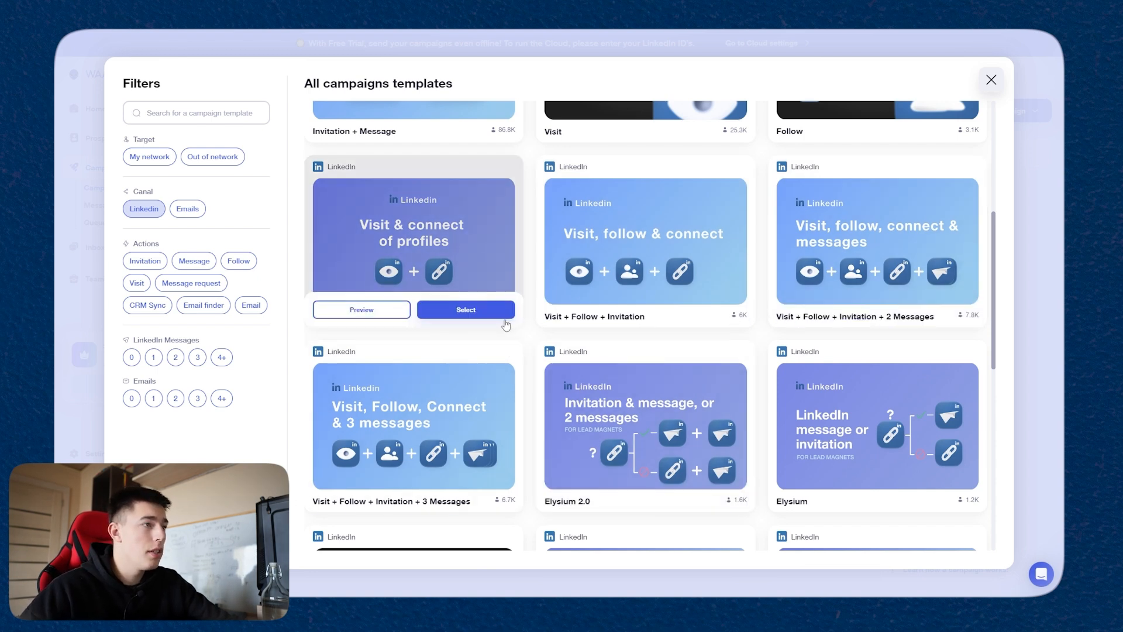
scroll(512, 342, up, 5)
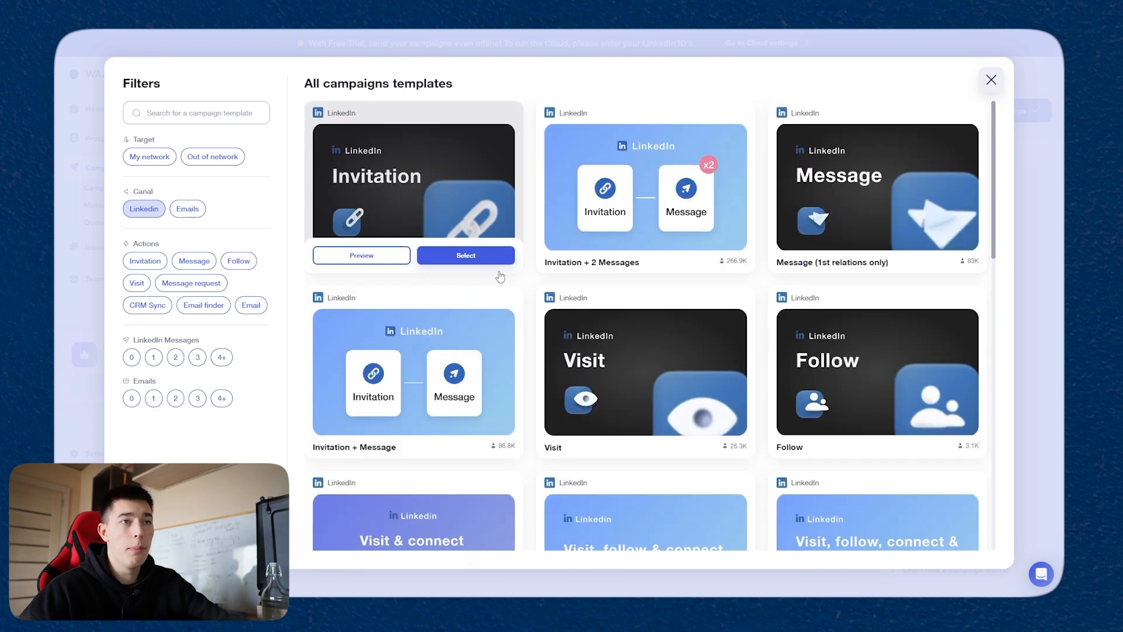
scroll(500, 276, down, 4)
scroll(702, 293, down, 4)
scroll(932, 344, up, 4)
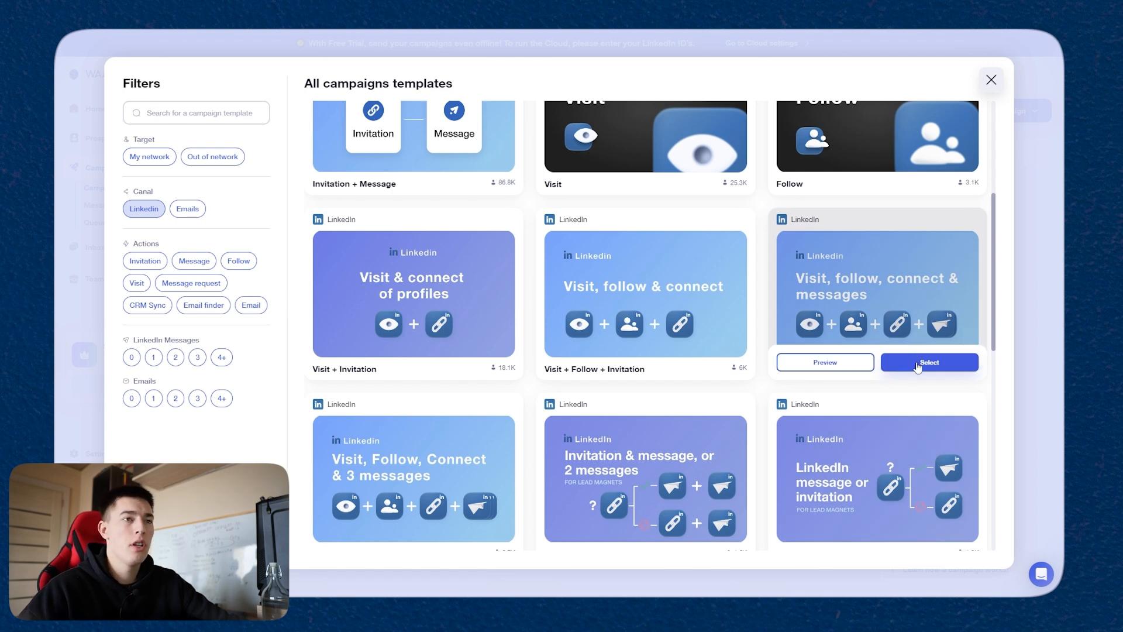
click(918, 364)
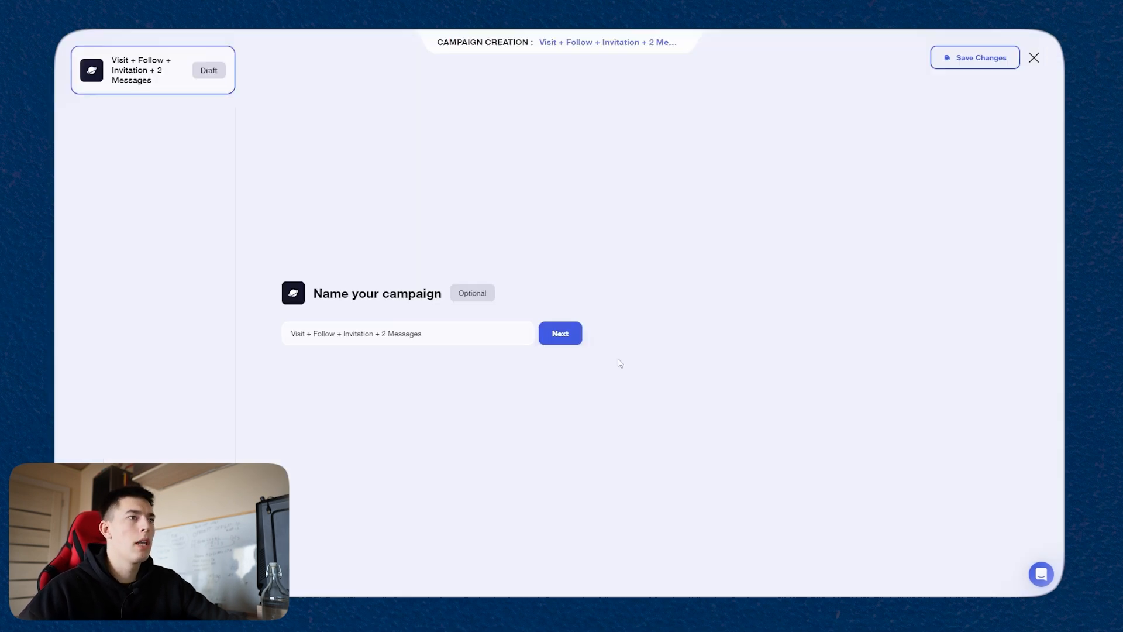
Step: Keep the default campaign name and add all prospects from My first list to the campaign
click(566, 339)
click(377, 389)
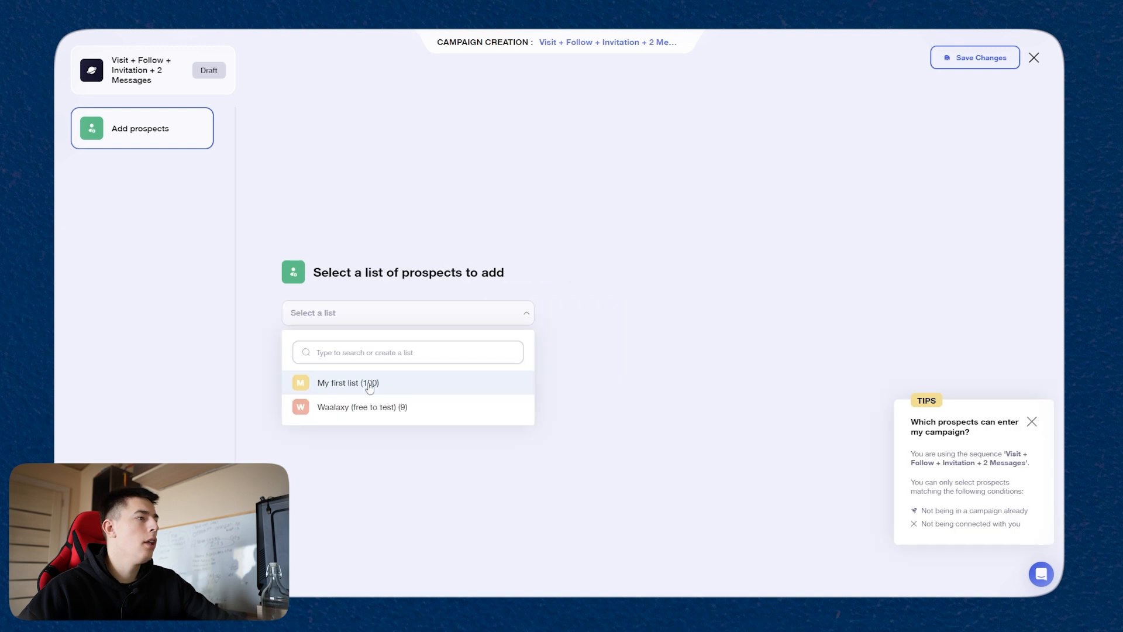
click(369, 385)
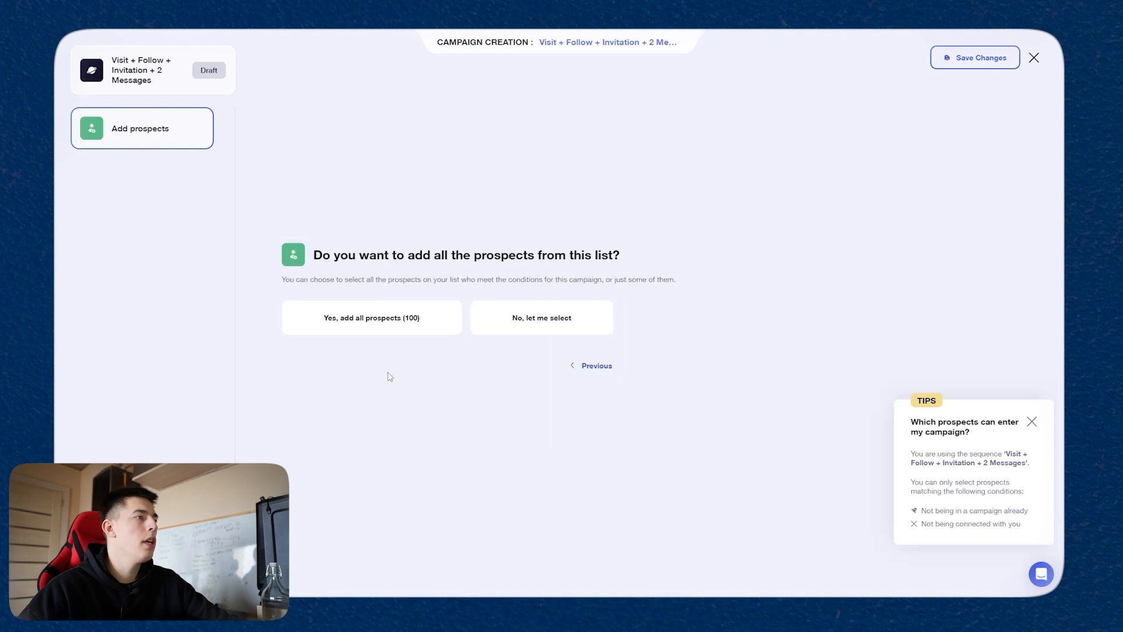
click(389, 331)
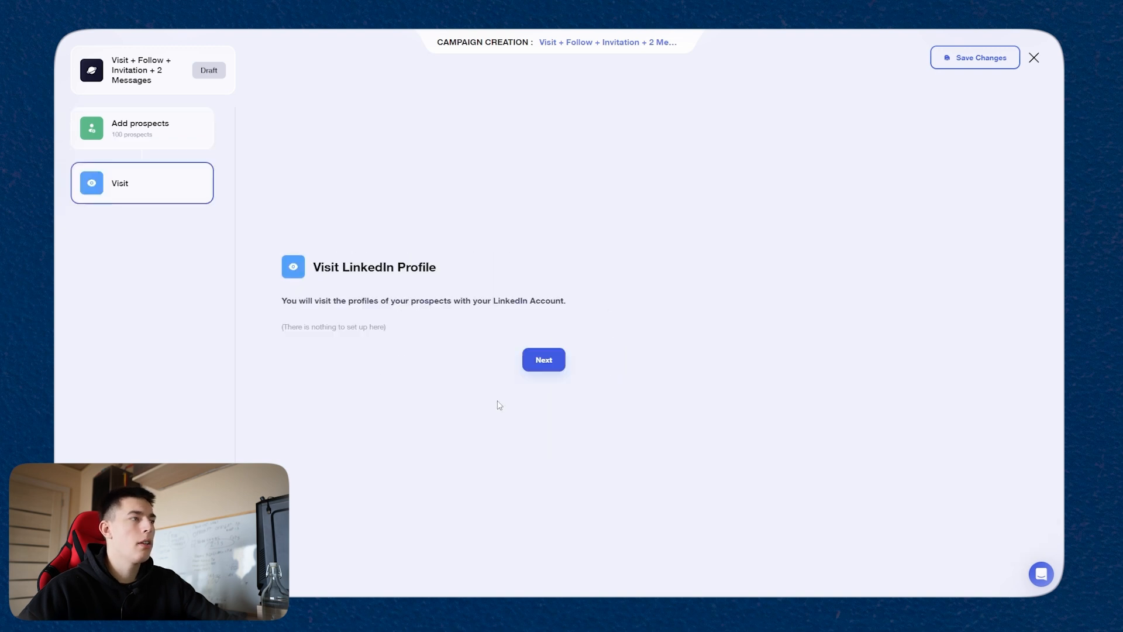
Step: Accept the profile visit with a 1-day delay and the profile follow action
click(544, 360)
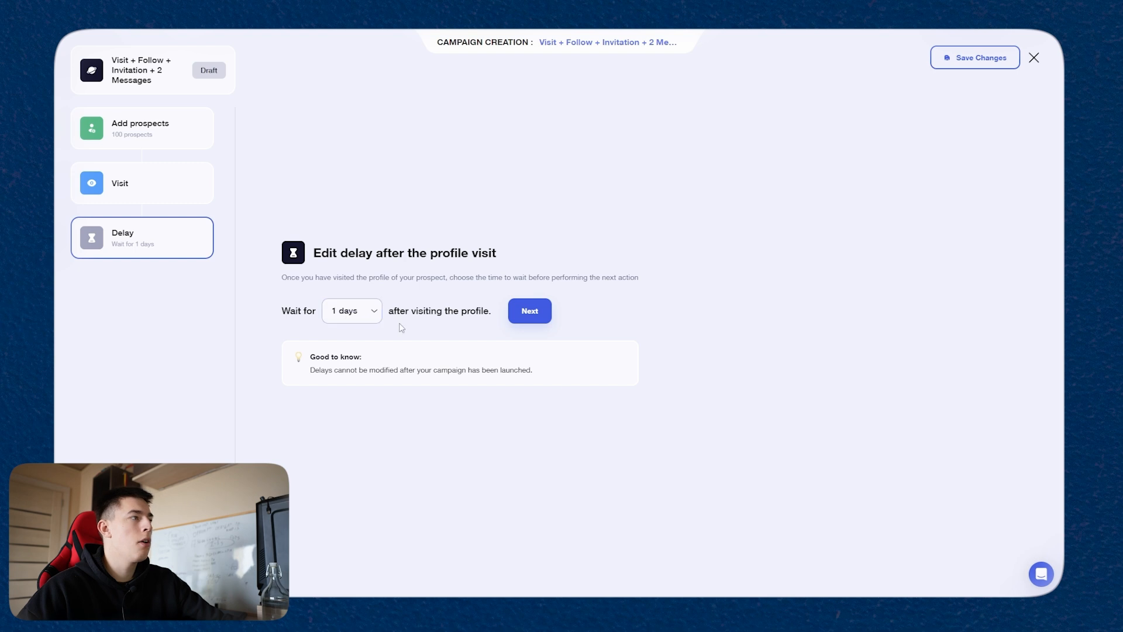
click(530, 311)
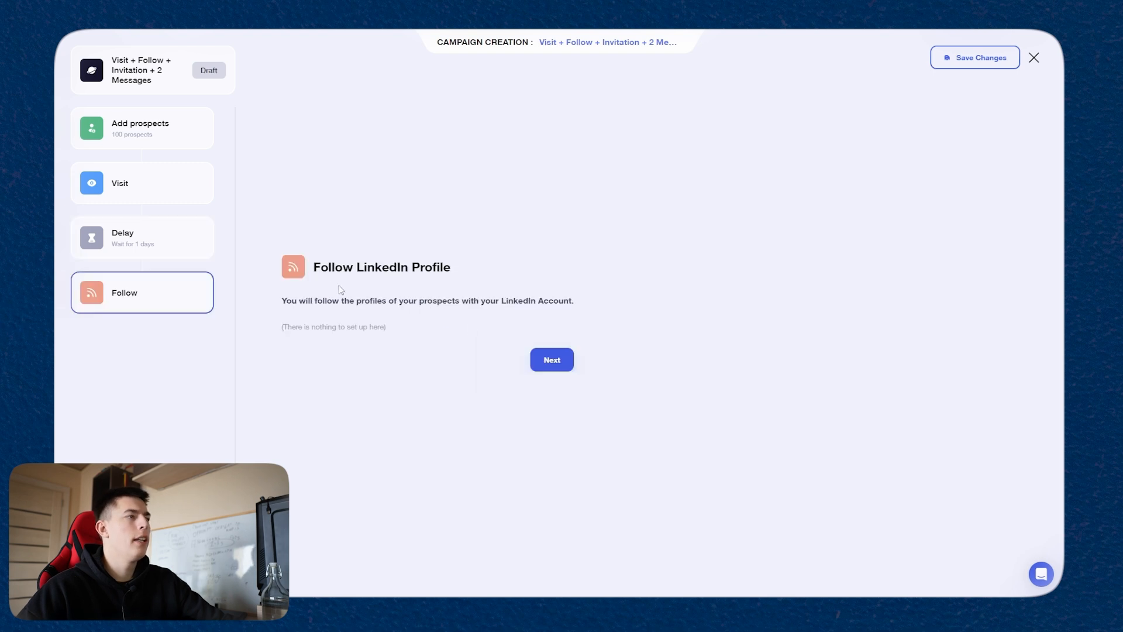
click(570, 365)
Step: Set the delay after the profile follow to 1 day
click(352, 310)
click(351, 376)
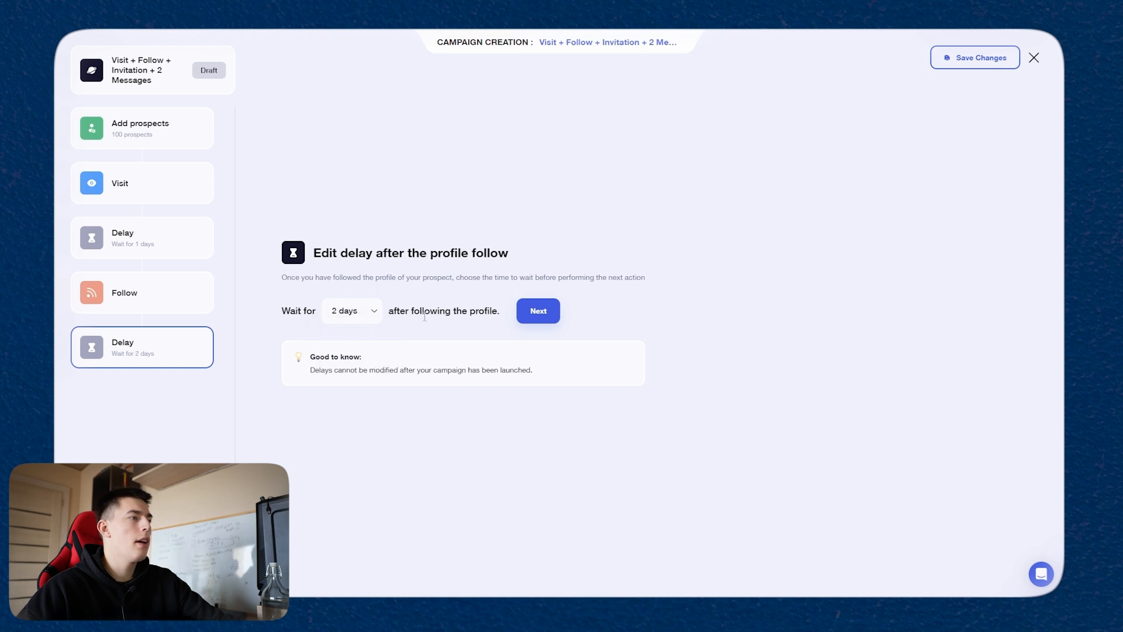
click(352, 310)
click(351, 361)
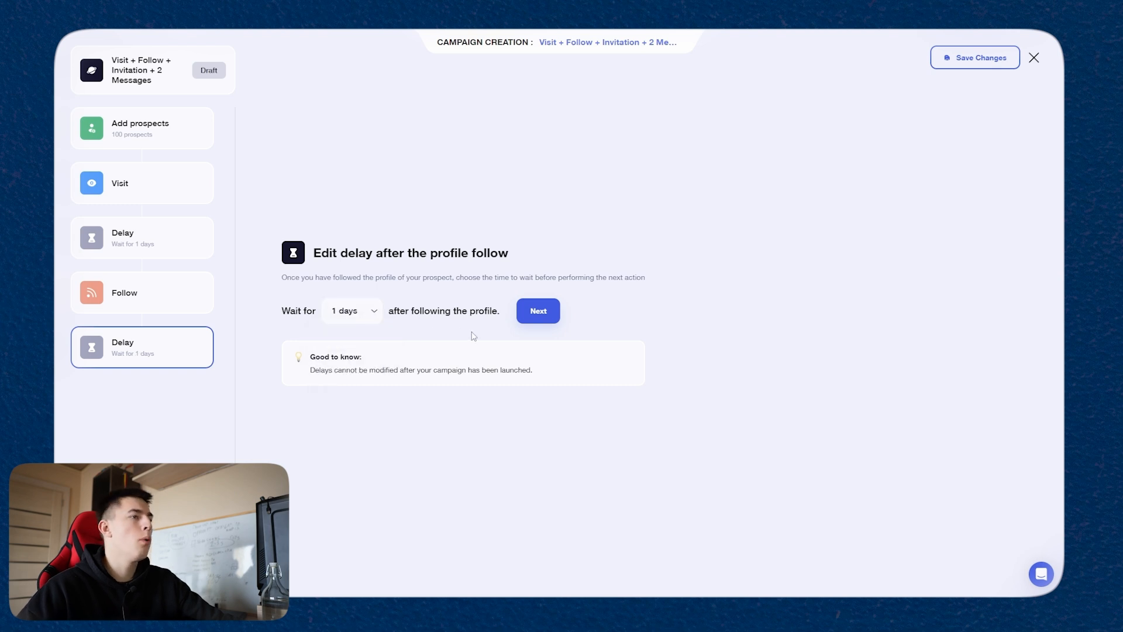
click(539, 311)
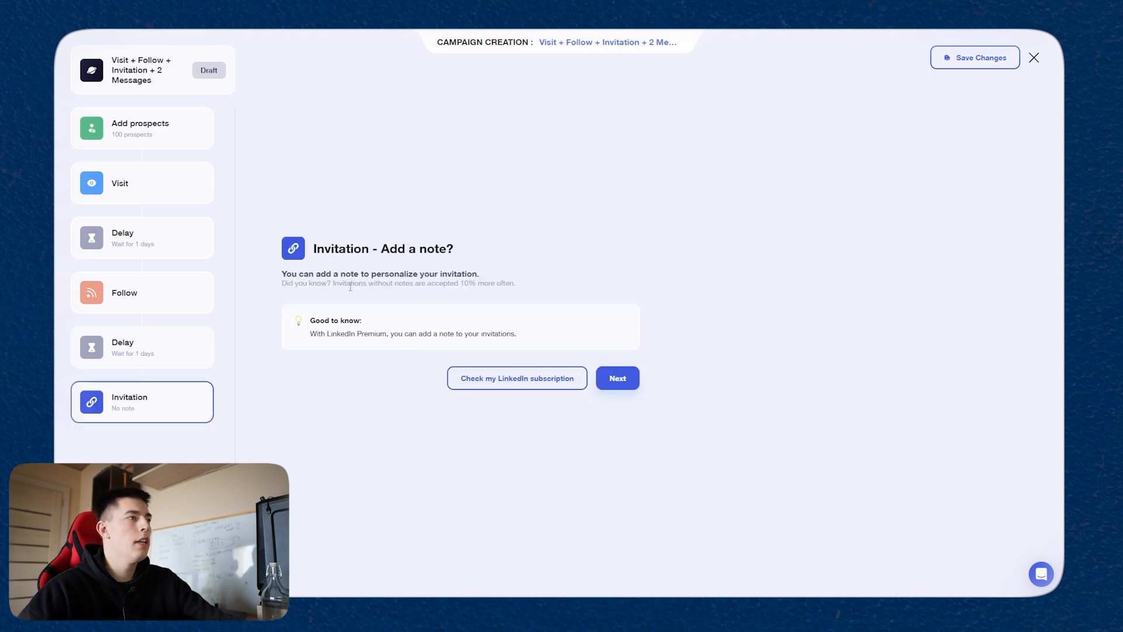
Step: Leave the invitation without a note, keep its default delay and begin editing message 1/2
click(617, 378)
click(559, 313)
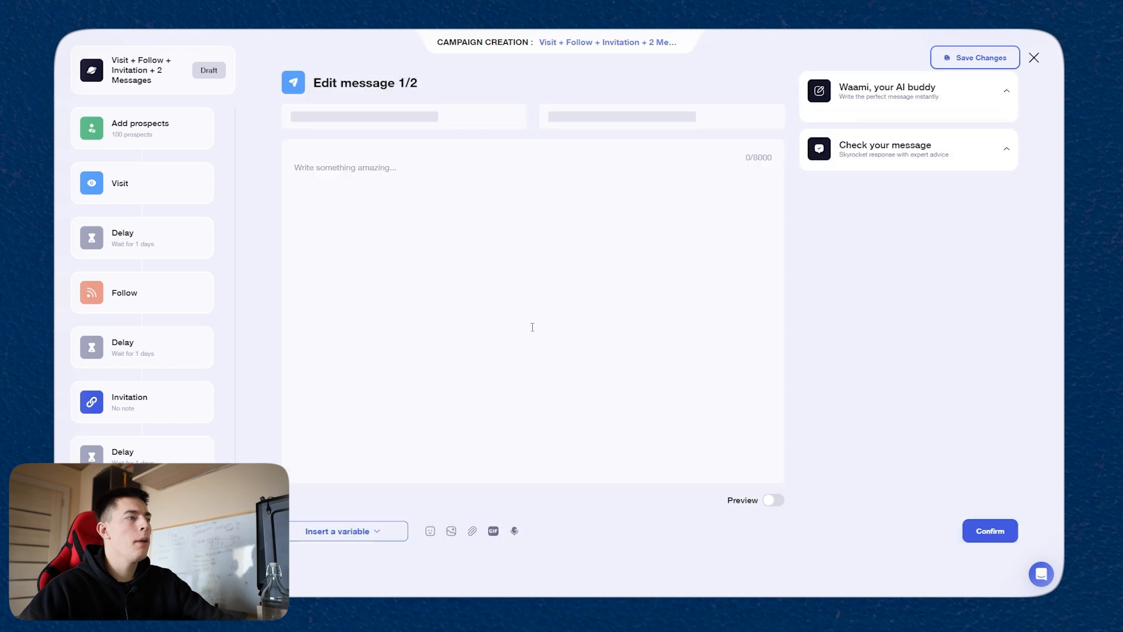
click(449, 226)
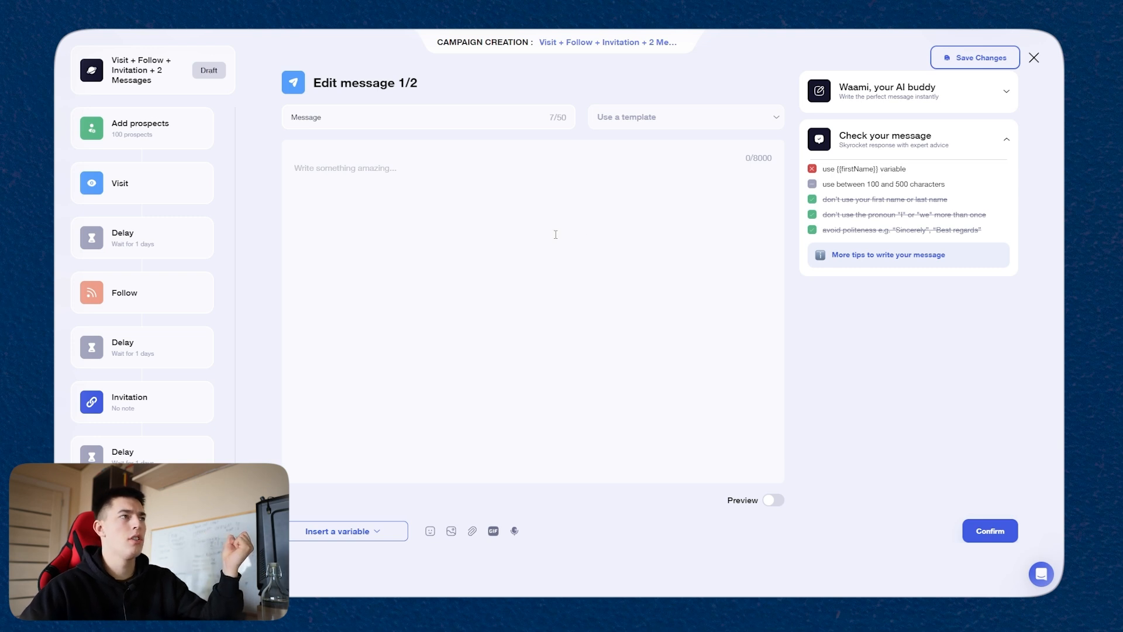
Step: In the Waami AI assistant, set the target to "Cmo's" and the value proposition to "Short-form content creation services on demand"
click(862, 92)
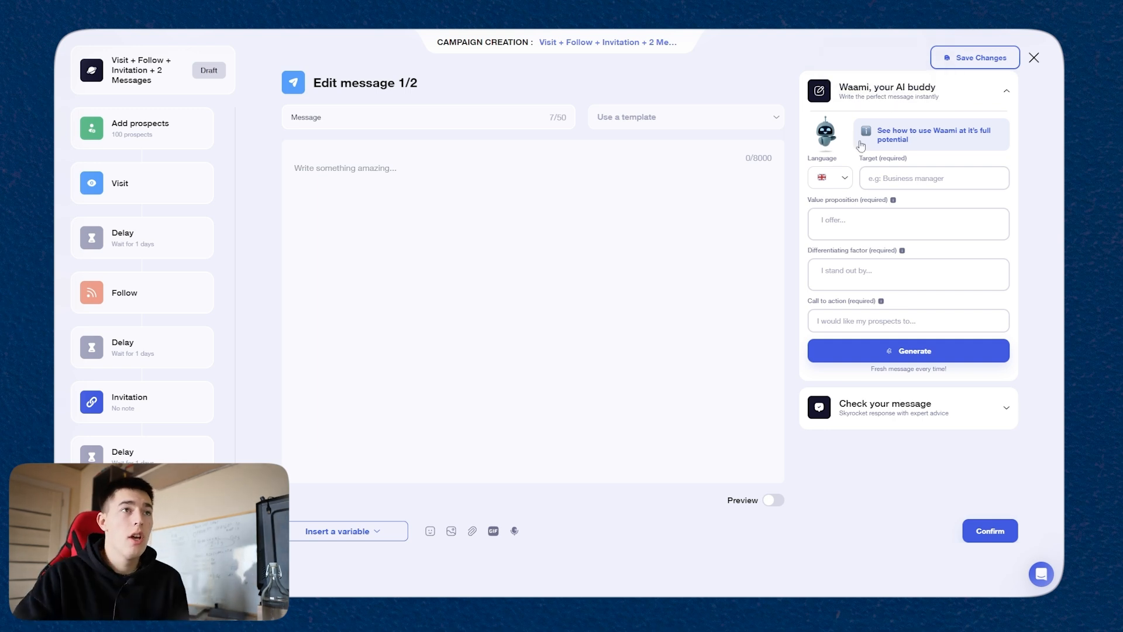
click(927, 177)
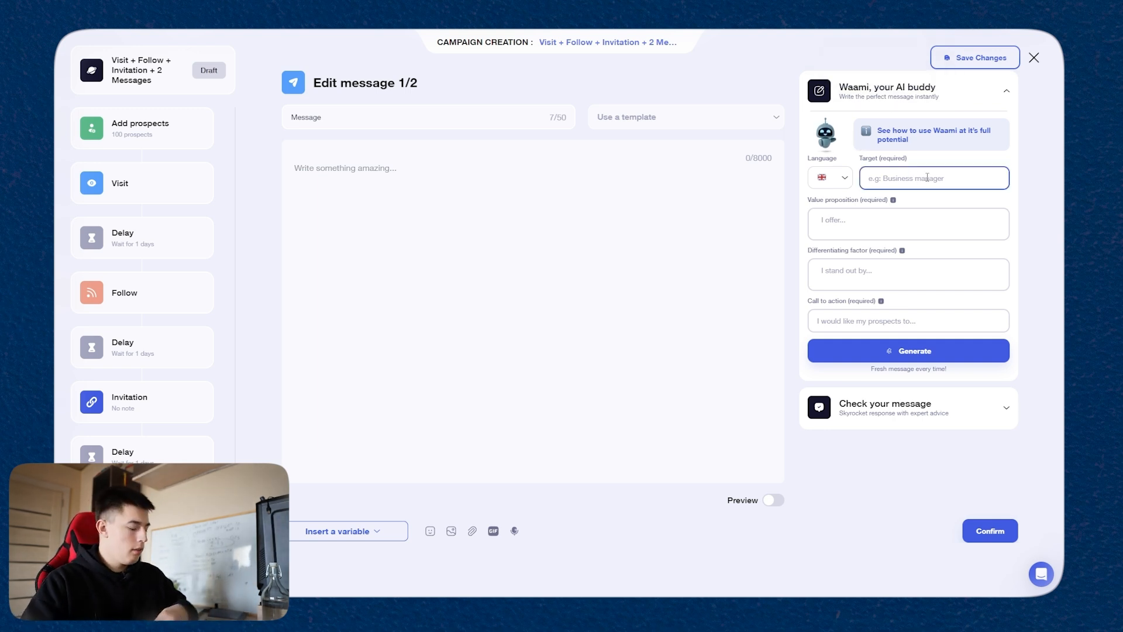
text(Cmo's)
click(892, 220)
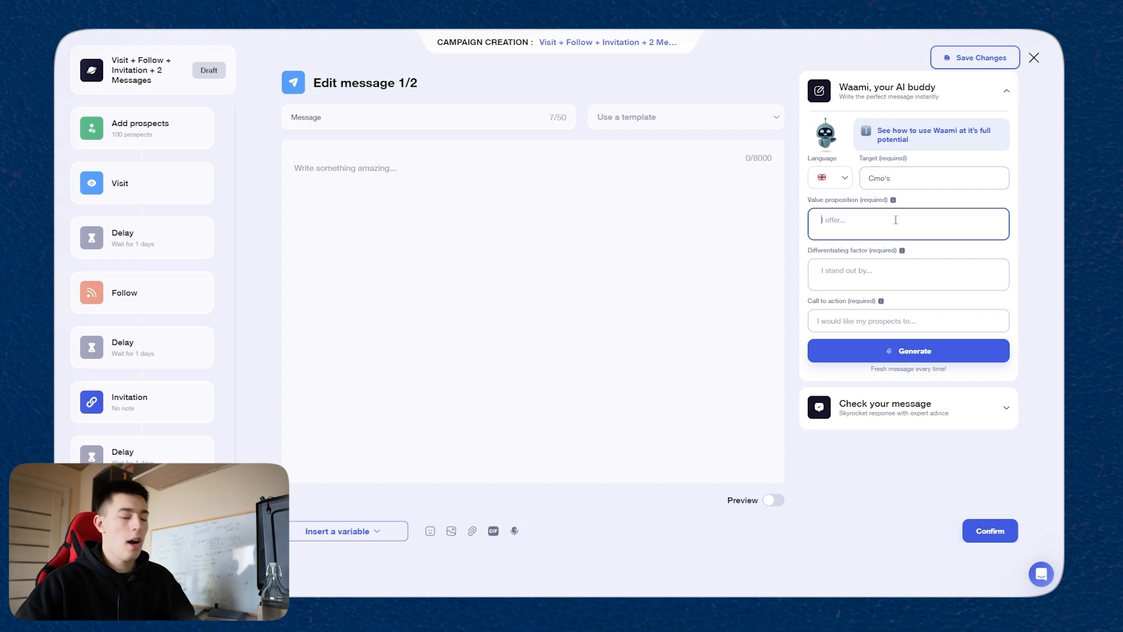
text(Short-form content creation services on demand)
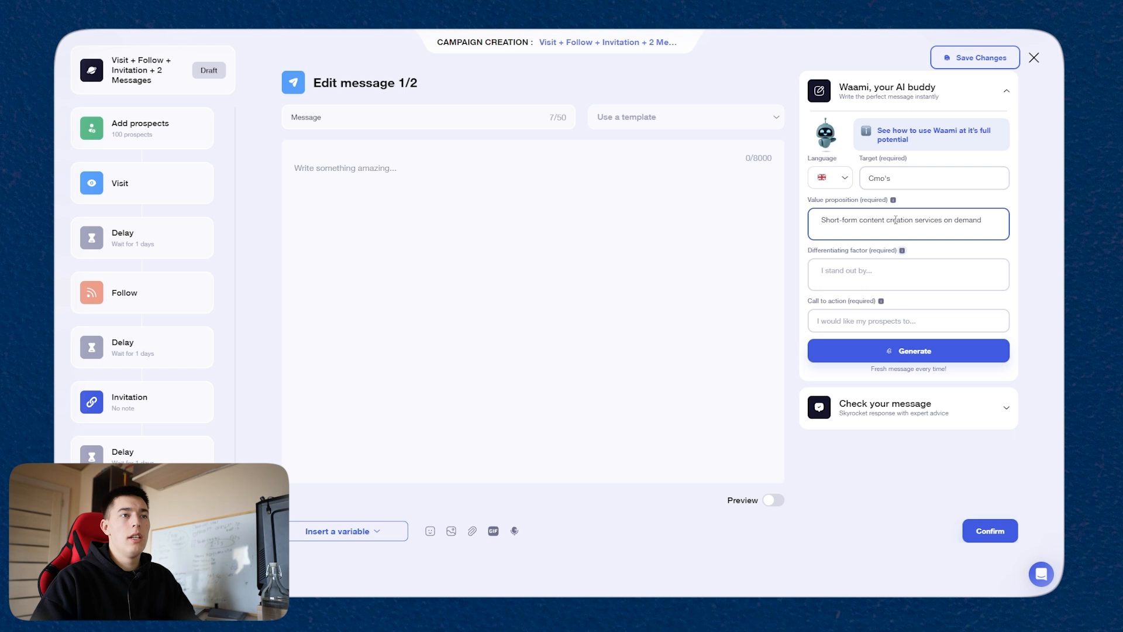
key(Tab)
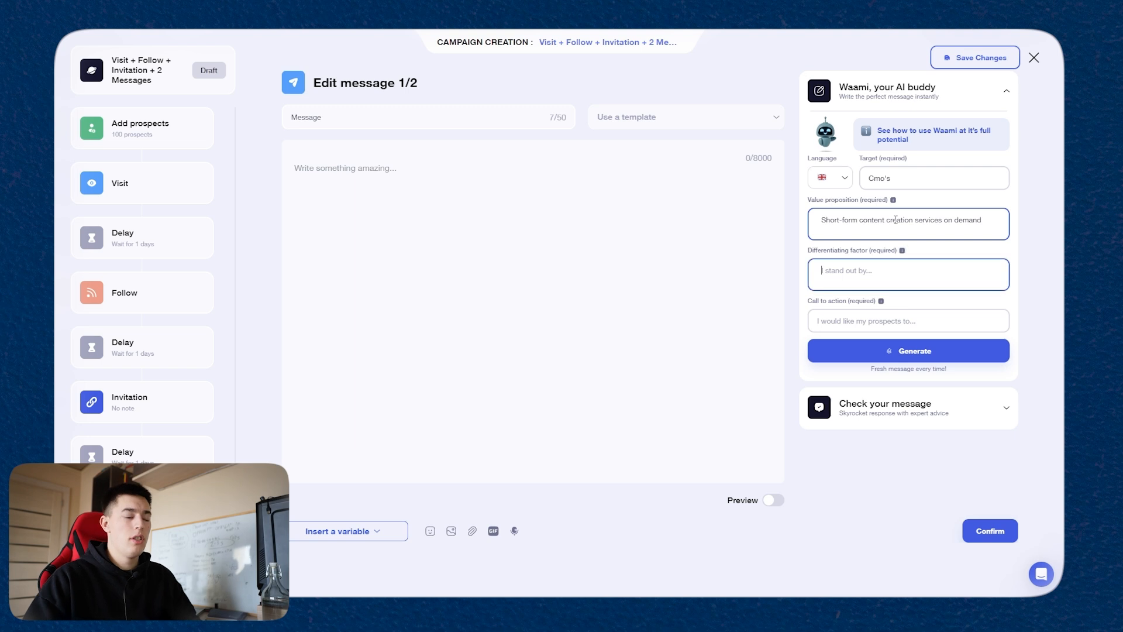
Step: Enter the differentiating factor "Much more affordable than UGC creators, freelancers. Also tailored to your company"
text(M)
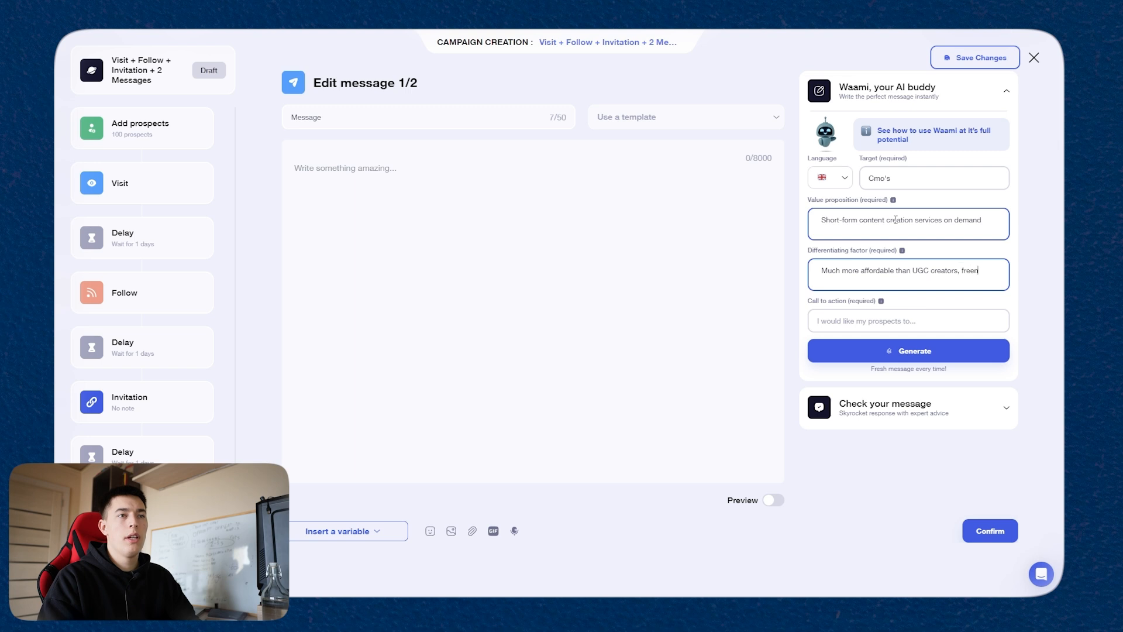
text(ncers. T)
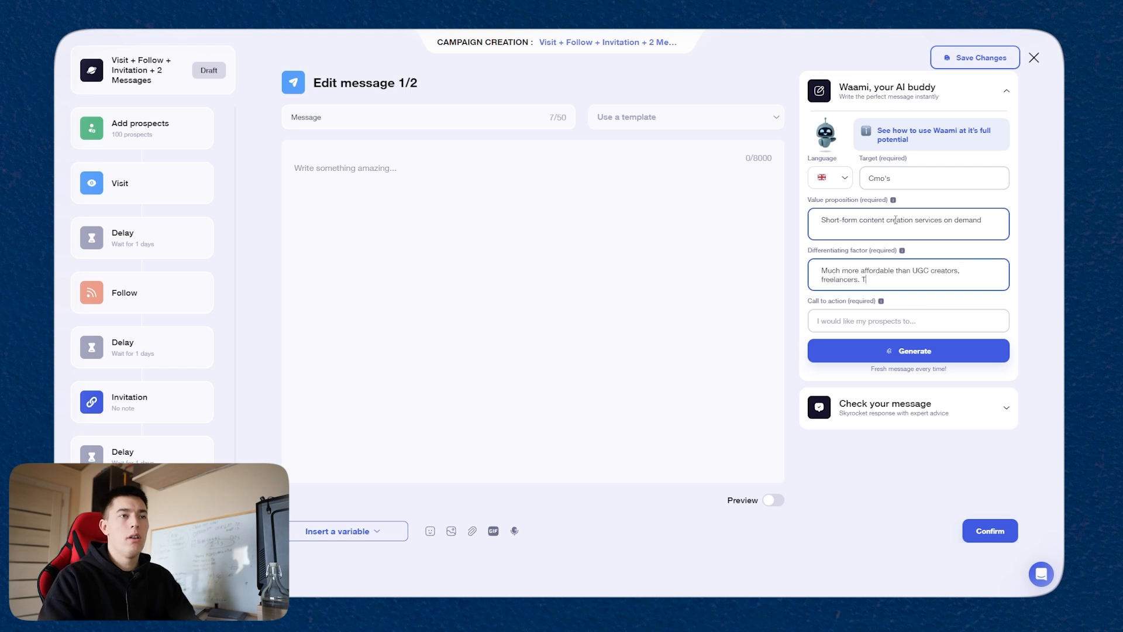
text(ored to your company)
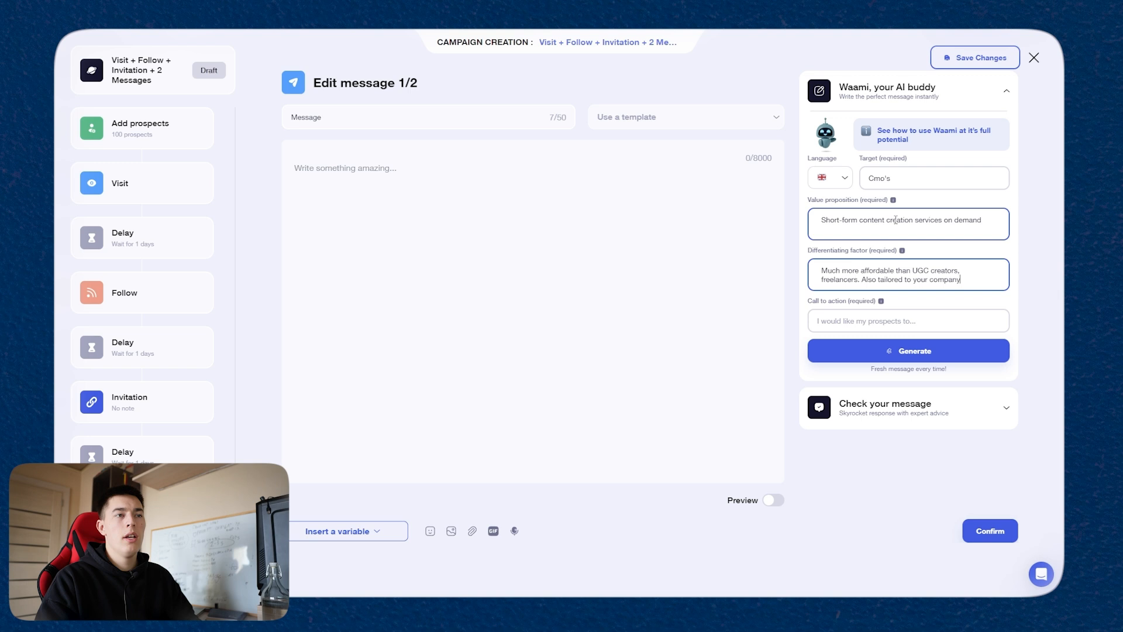
key(Tab)
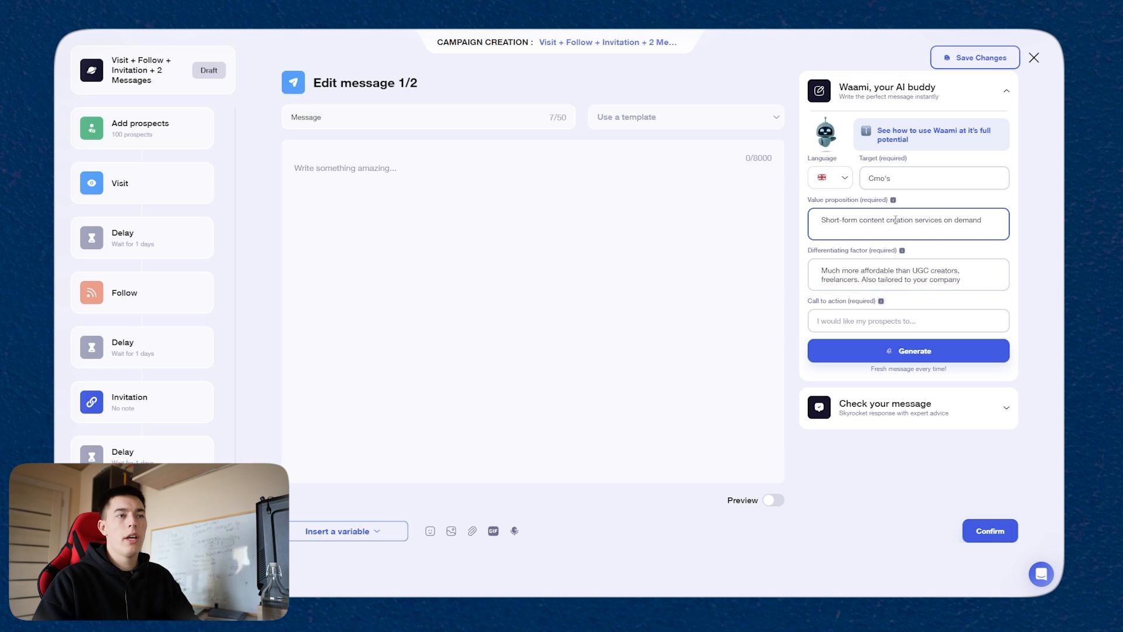
Step: Set the call to action to "Let me know if this would be of interest to you" and generate the message
text(Let me know if t)
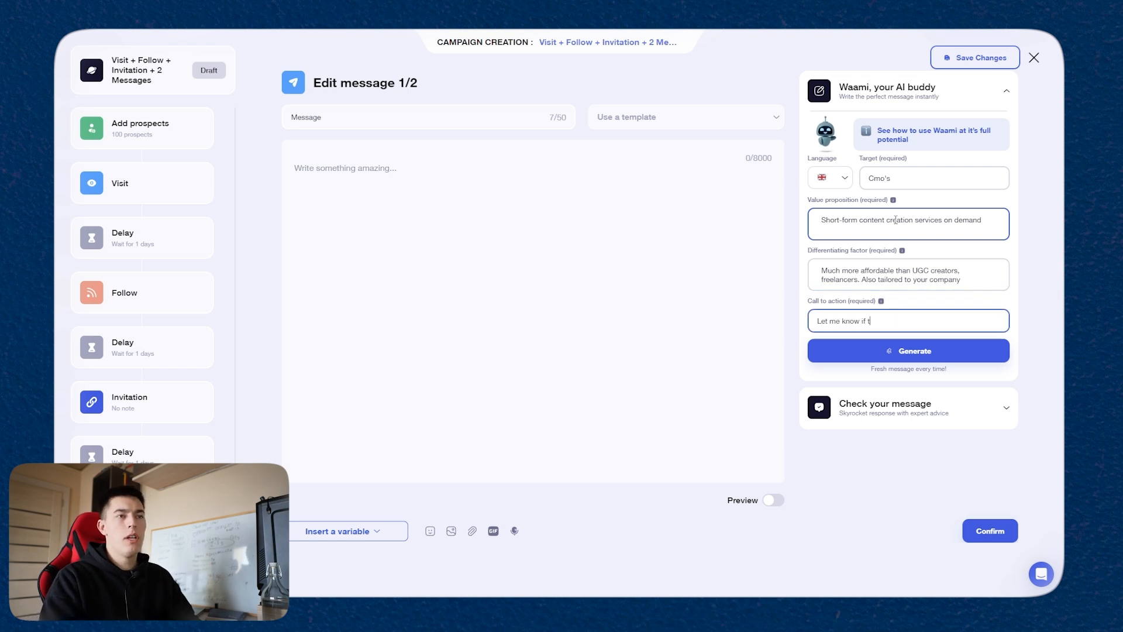
text(his would be of interest to you)
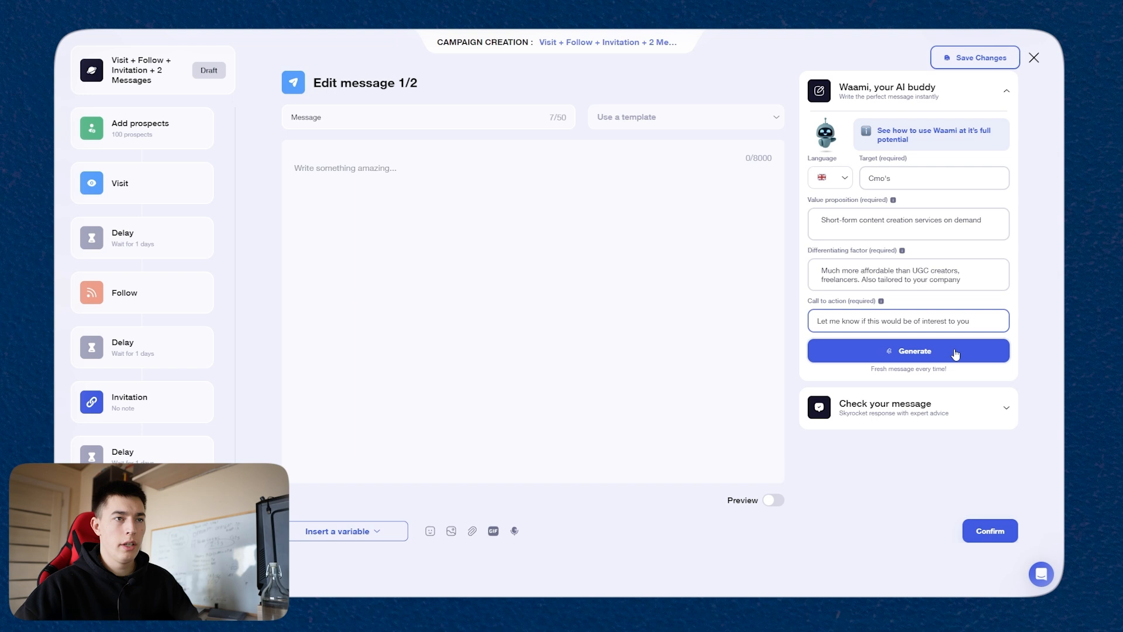
click(956, 354)
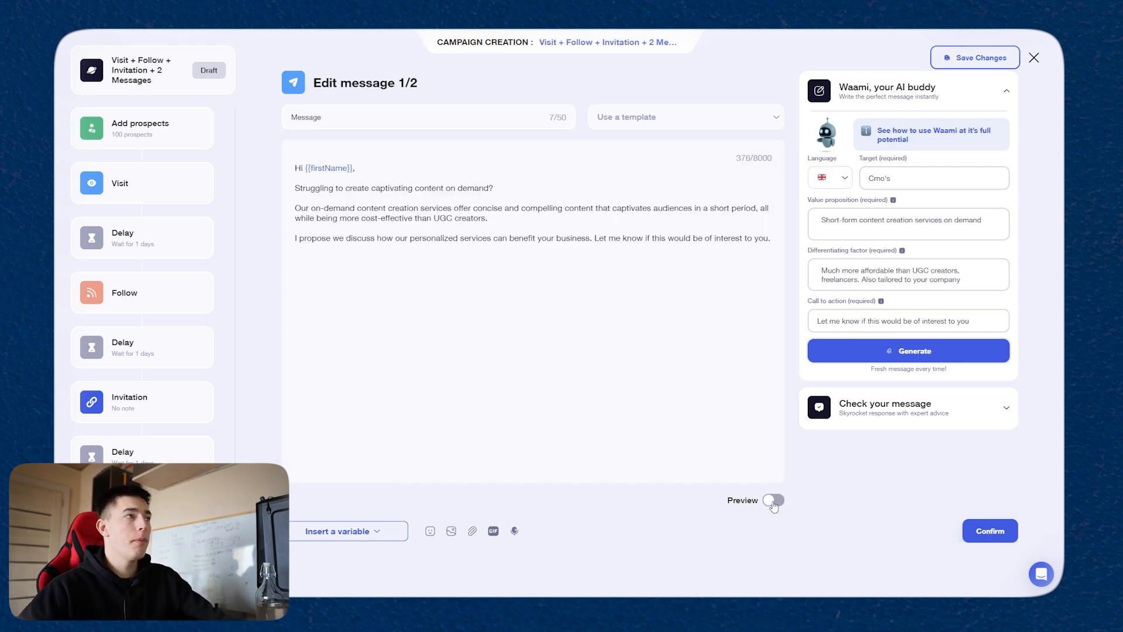
Step: Confirm the generated message 1/2 and accept the 1-day delay after it
click(990, 530)
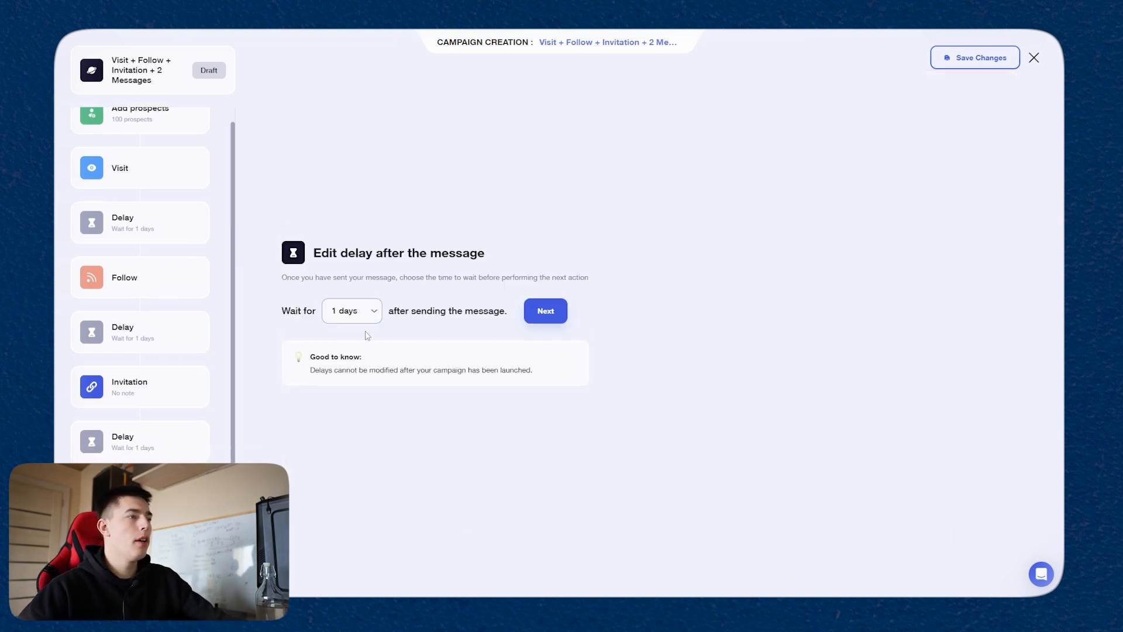
click(543, 316)
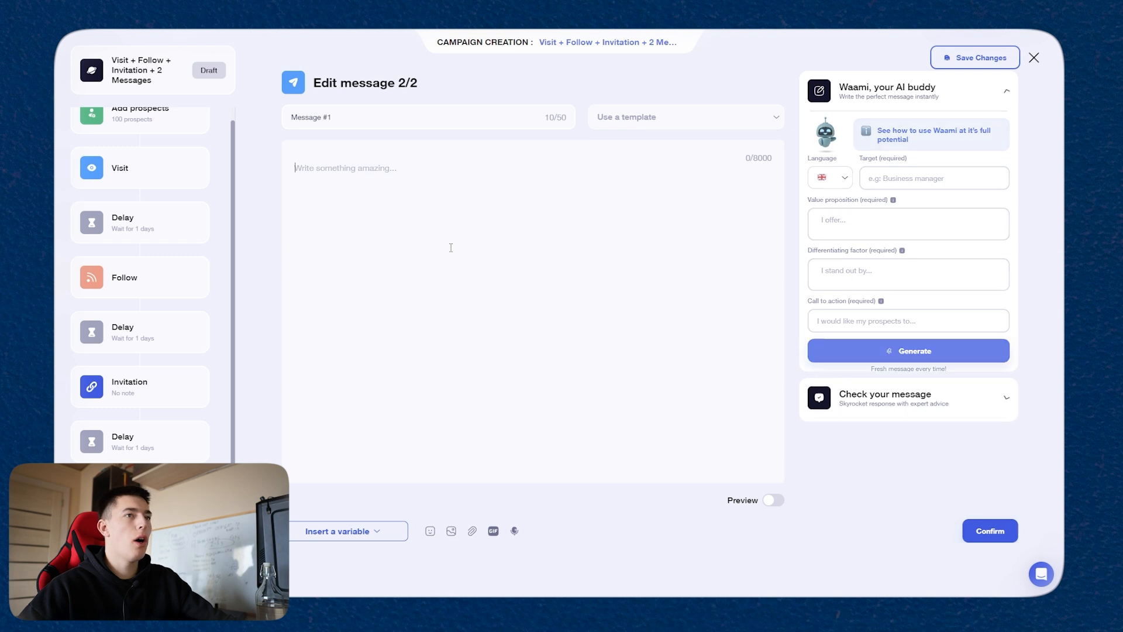
click(347, 529)
click(362, 473)
key(ctrl+a)
key(BackSpace)
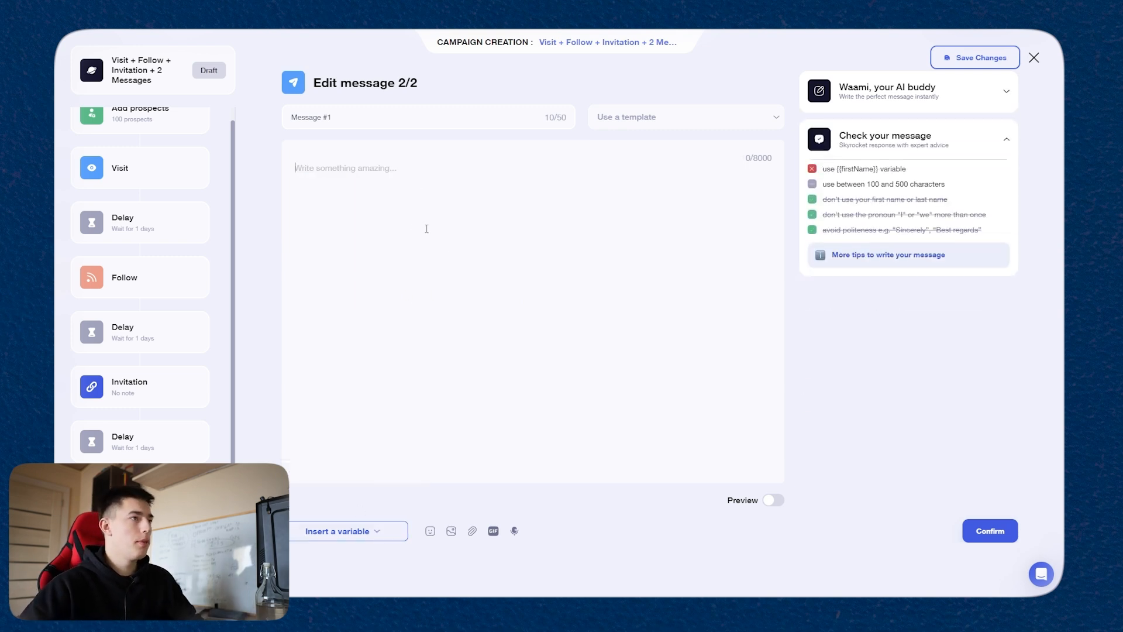
Step: Write "I guess you don't want to grow" as message 2/2, followed by the company variable
text(I guess yo)
text(u don't want to)
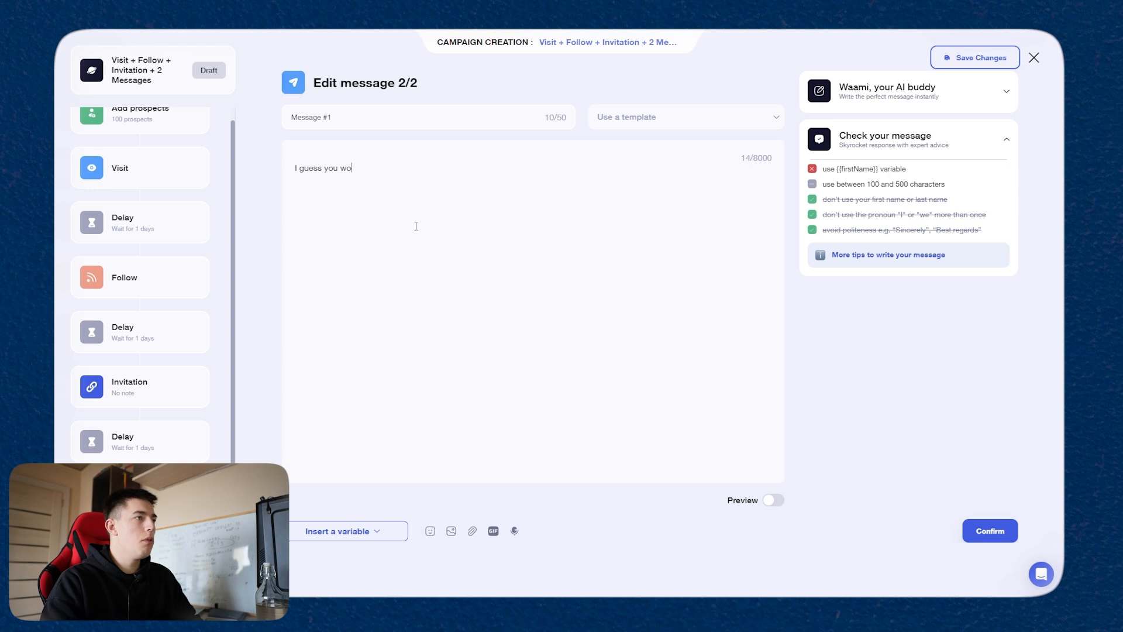
text( grow)
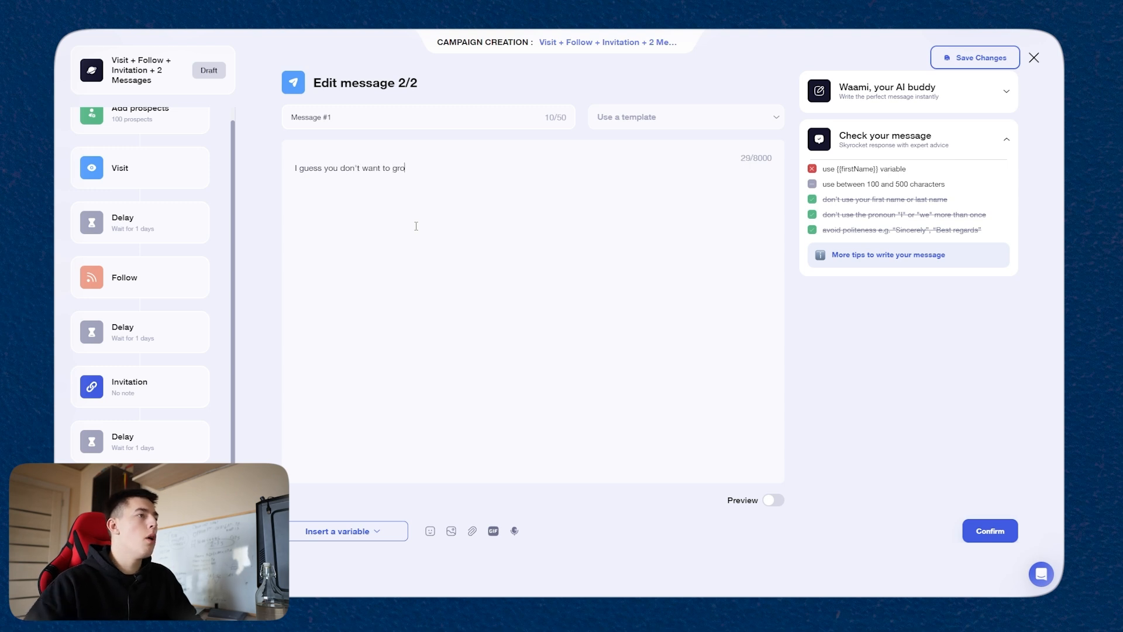
click(337, 530)
click(359, 505)
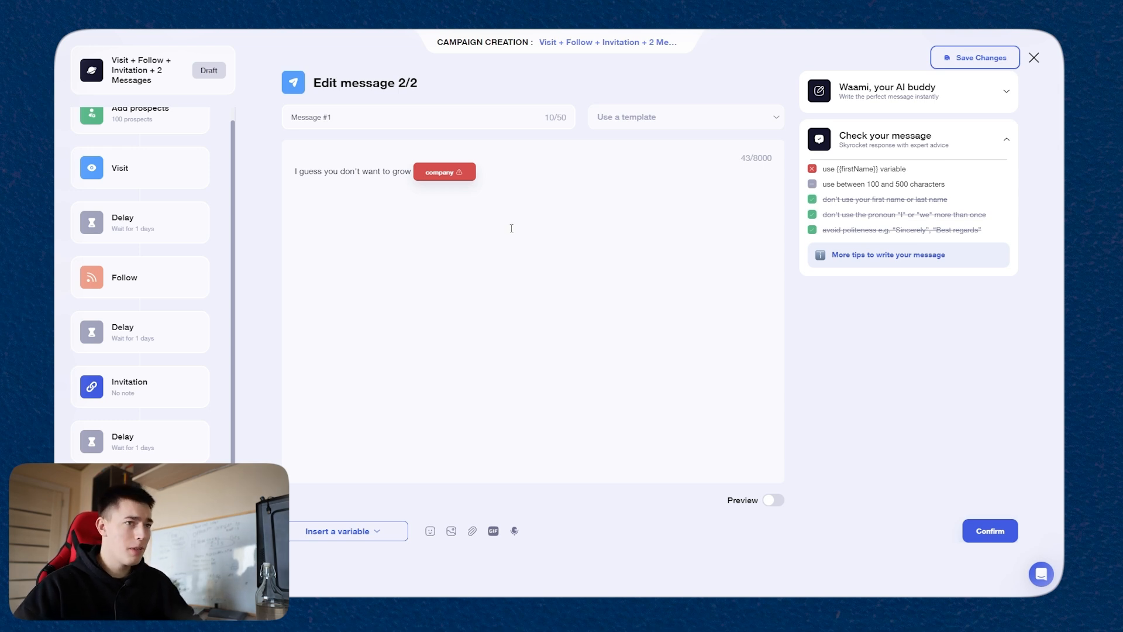
Step: Give the company variable the fallback text "your company" and confirm message 2/2
click(997, 533)
click(445, 172)
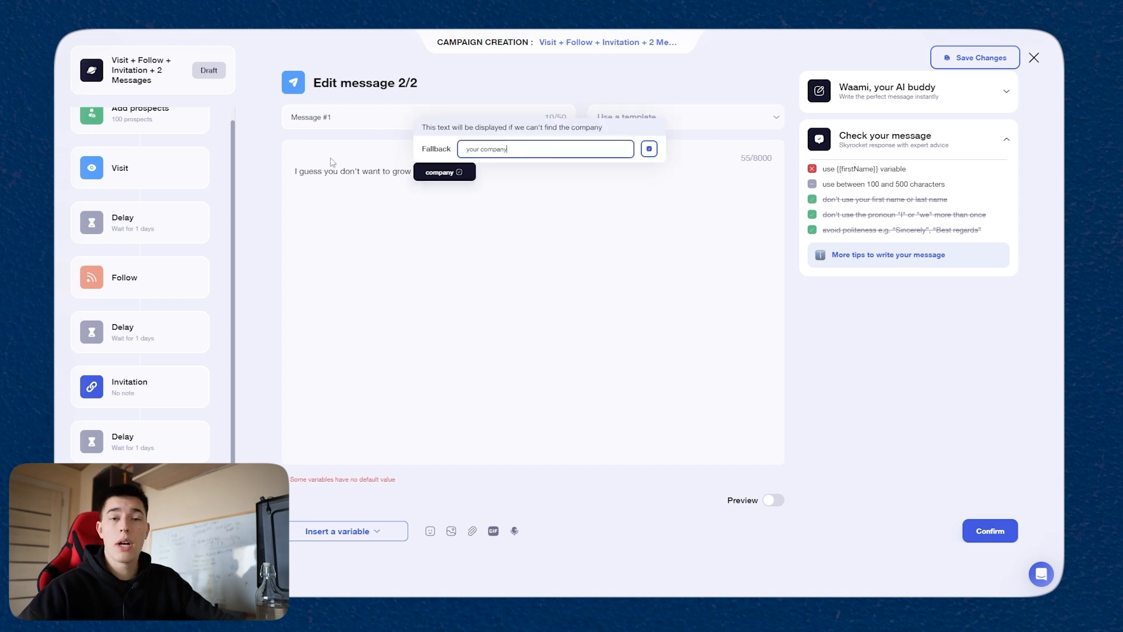
click(563, 219)
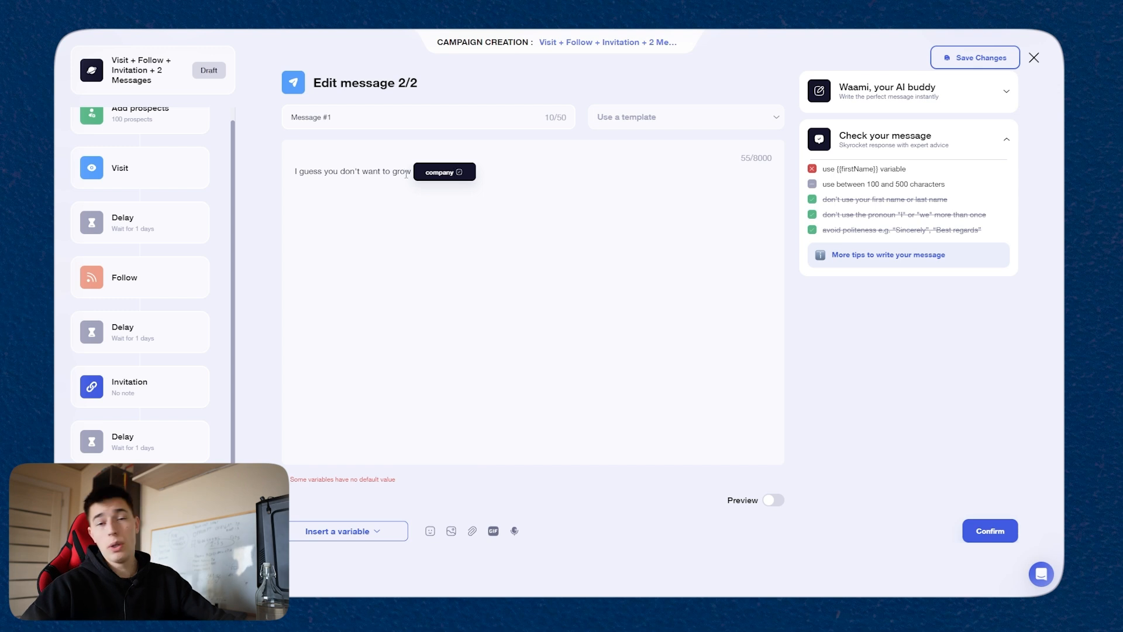
click(993, 531)
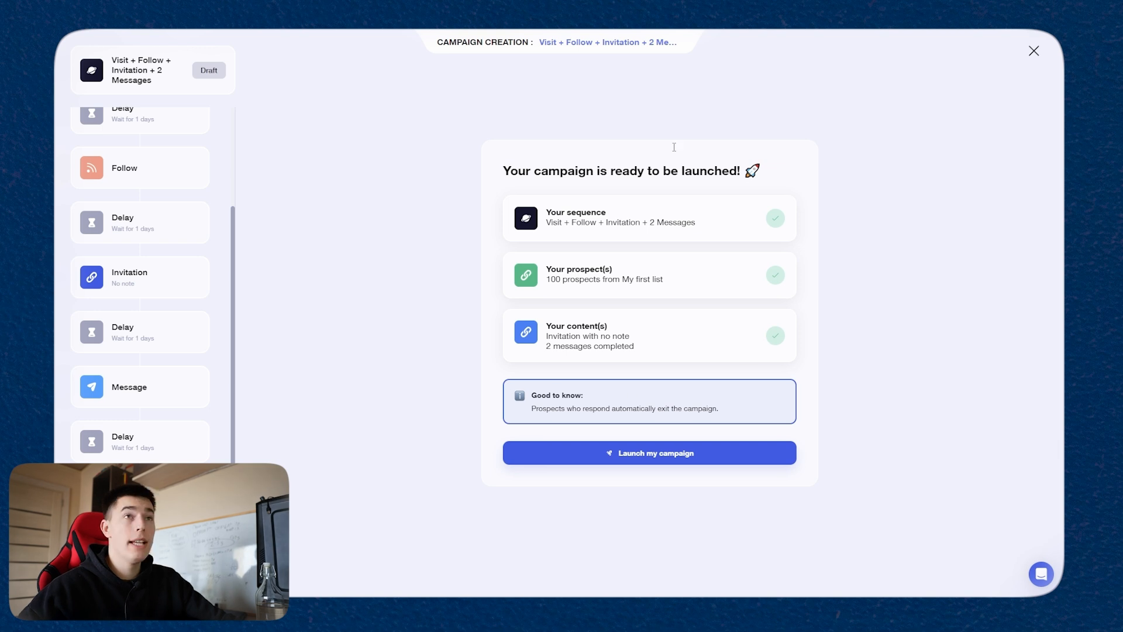
Step: Quit the campaign creation without saving and look through the LinkedIn campaign templates
click(1034, 52)
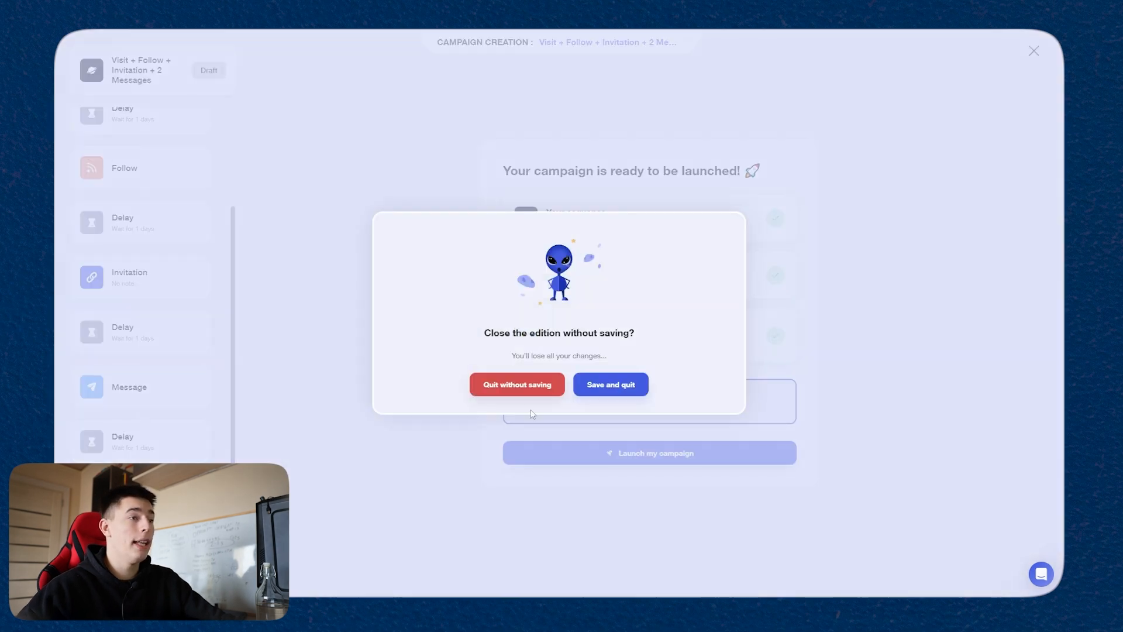
click(514, 386)
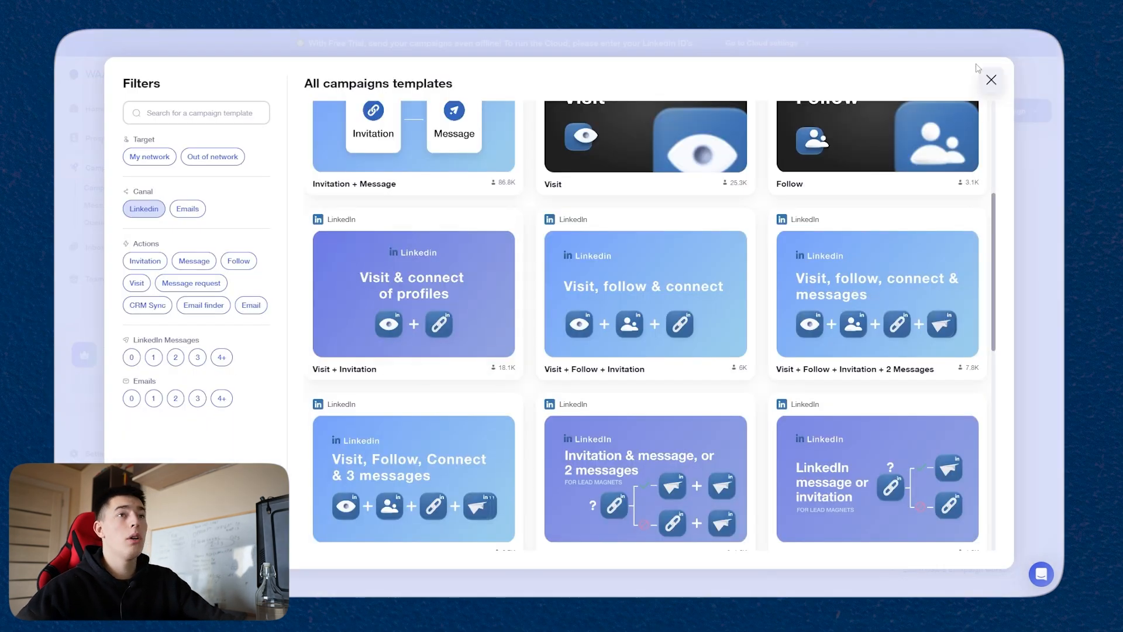
scroll(660, 347, down, 10)
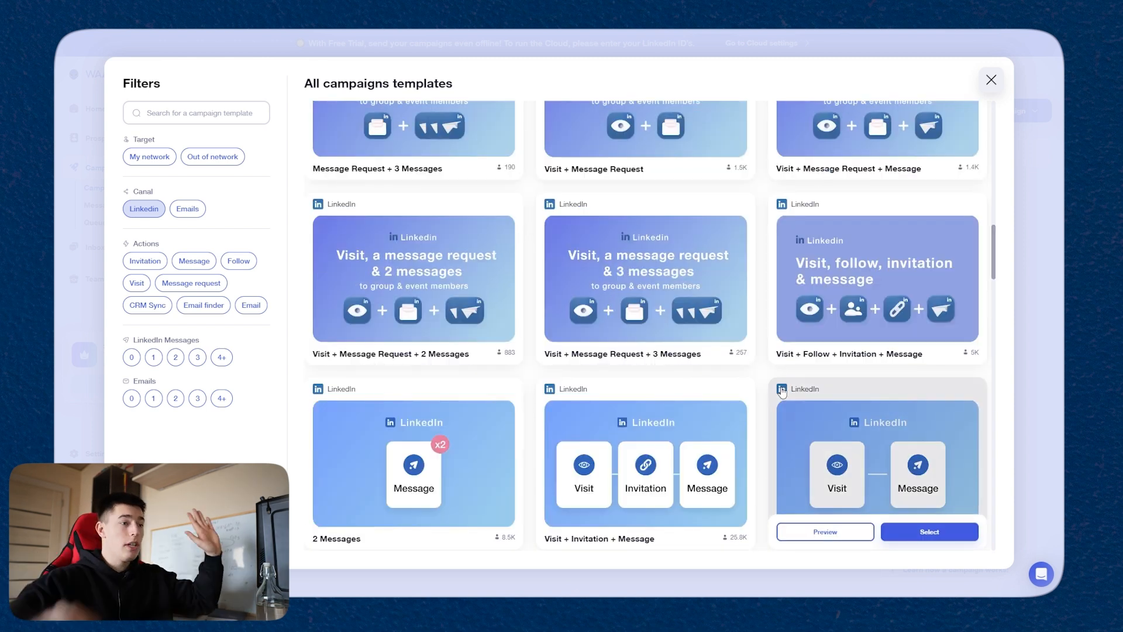
scroll(723, 396, up, 10)
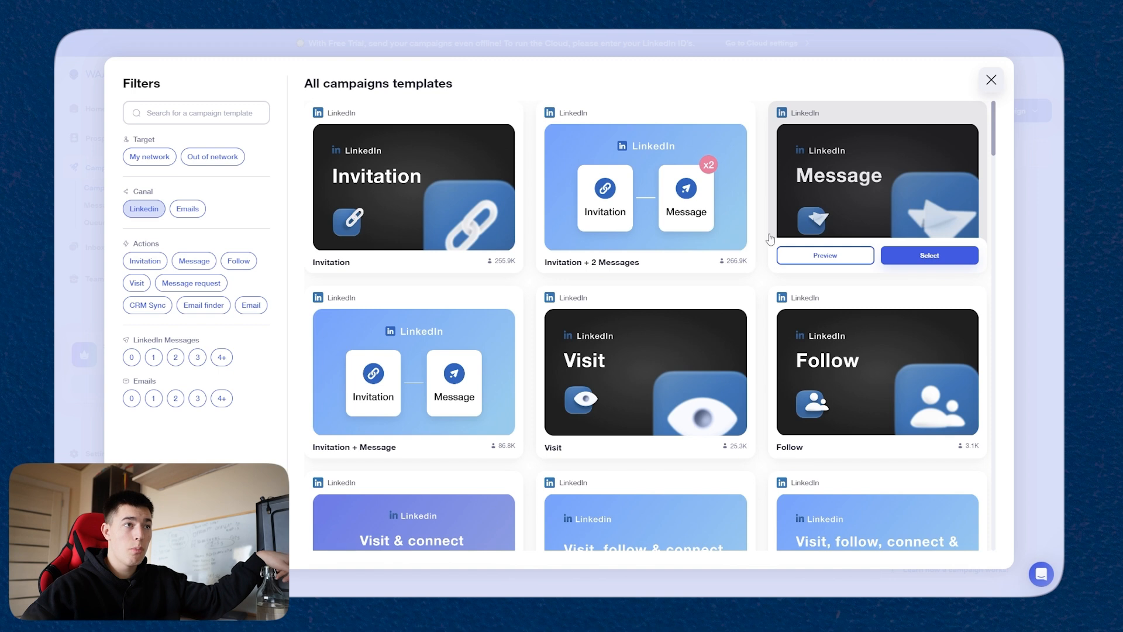
Step: Close the campaign template gallery and open the inbox
click(988, 82)
click(116, 248)
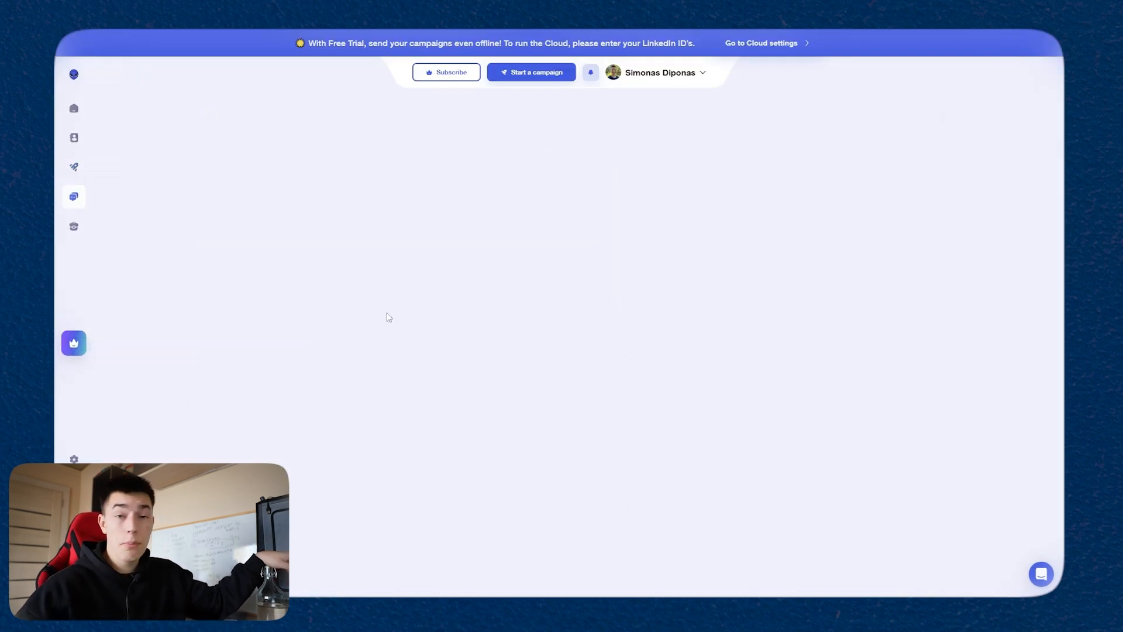